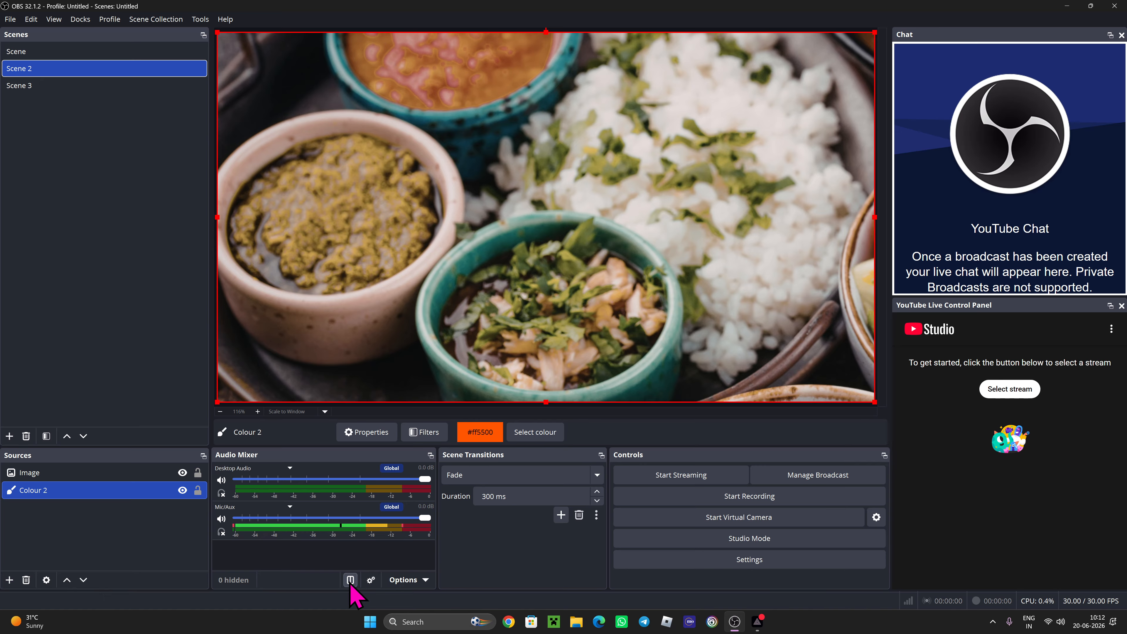
- Switch the audio mixer to vertical faders and widen its dock to show Desktop Audio and Mic/Aux
left_click(350, 580)
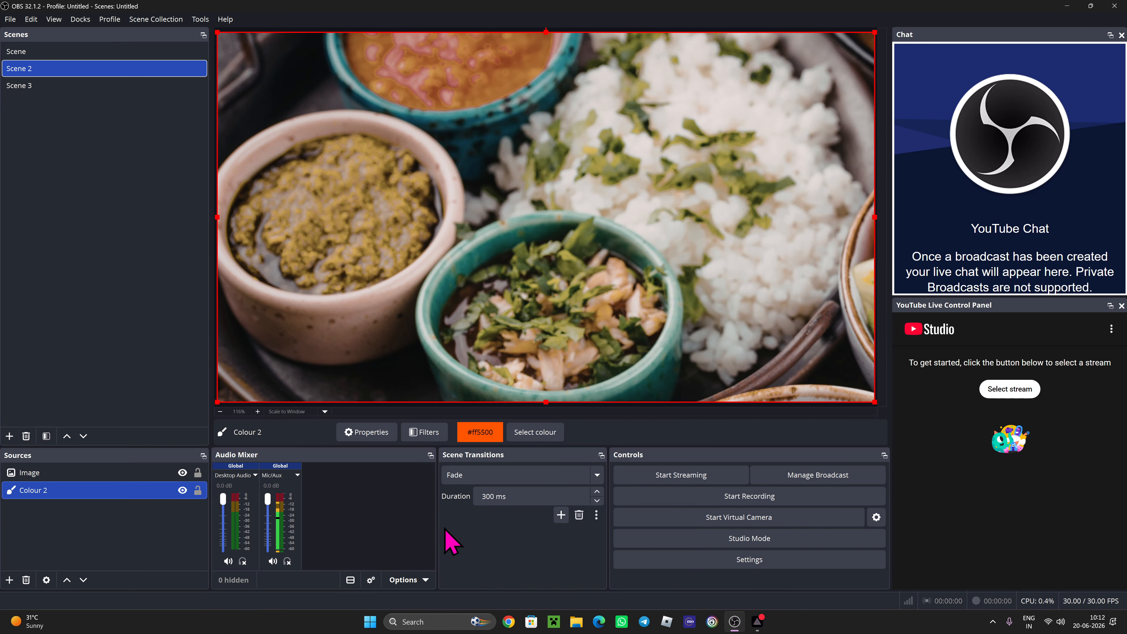
left_click_drag(434, 530, 699, 538)
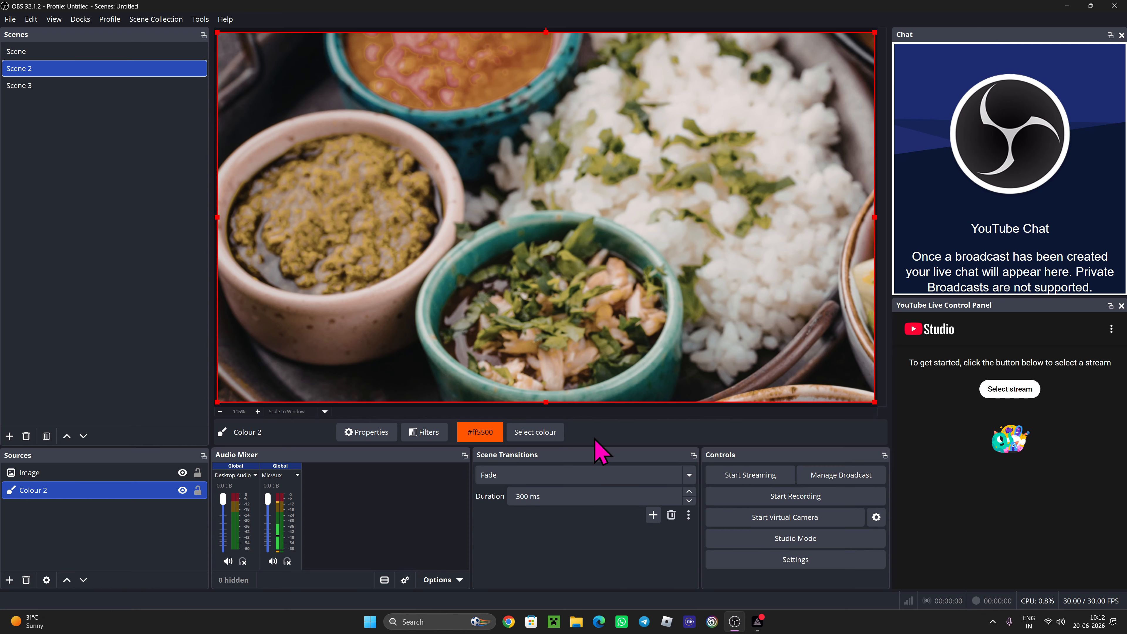
left_click_drag(470, 550, 593, 551)
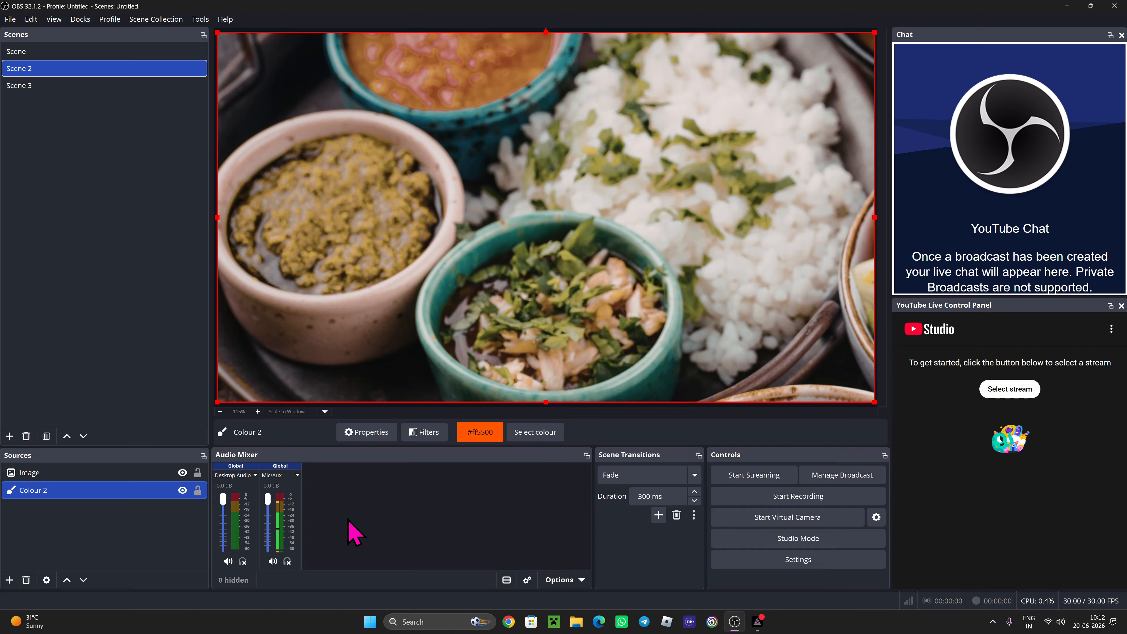
key("ctrl")
left_click(506, 579)
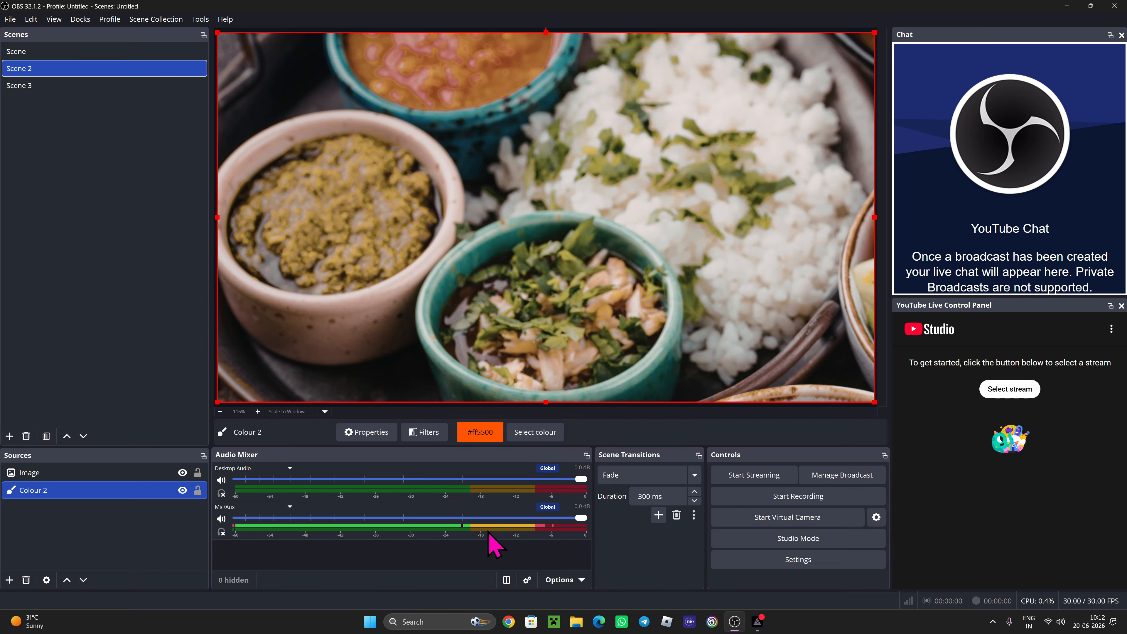
left_click(507, 579)
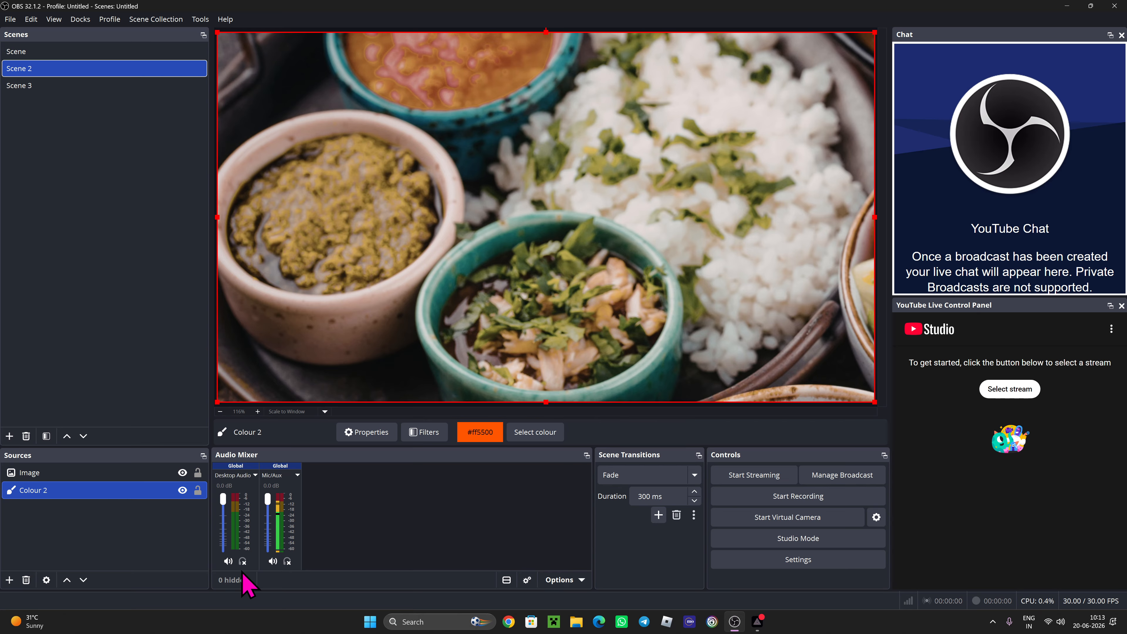
left_click(286, 562)
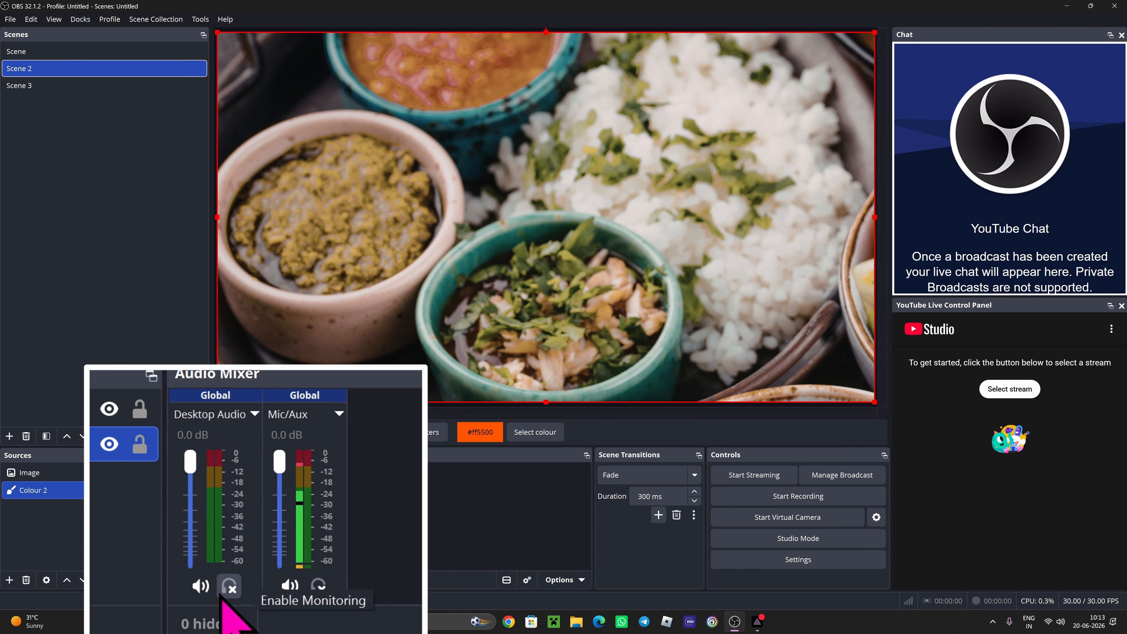
left_click(318, 585)
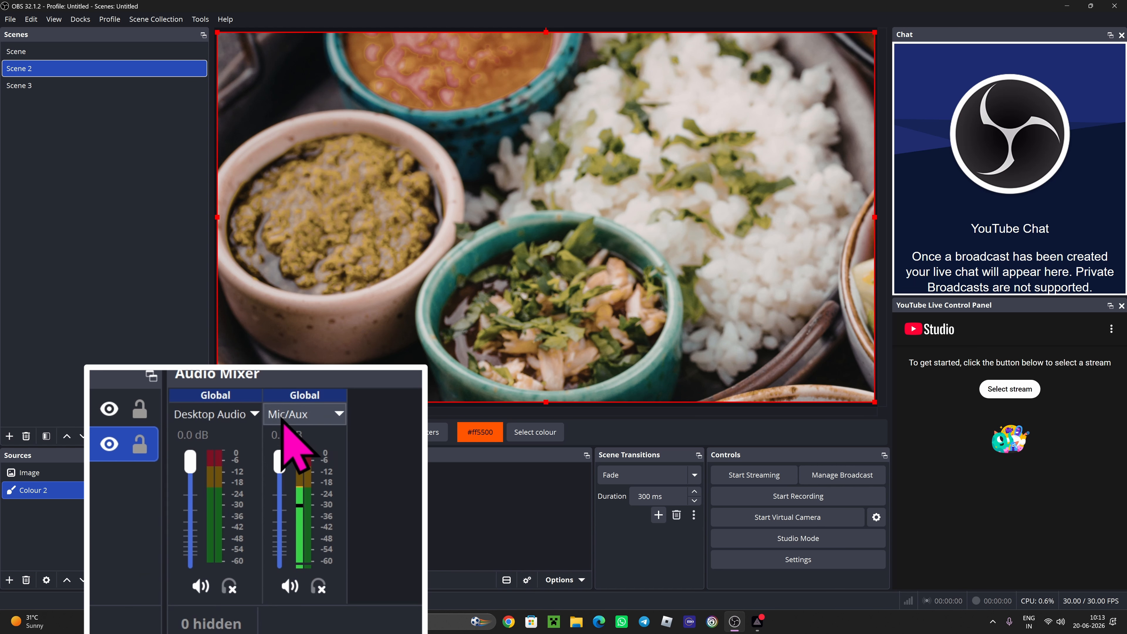
right_click(234, 423)
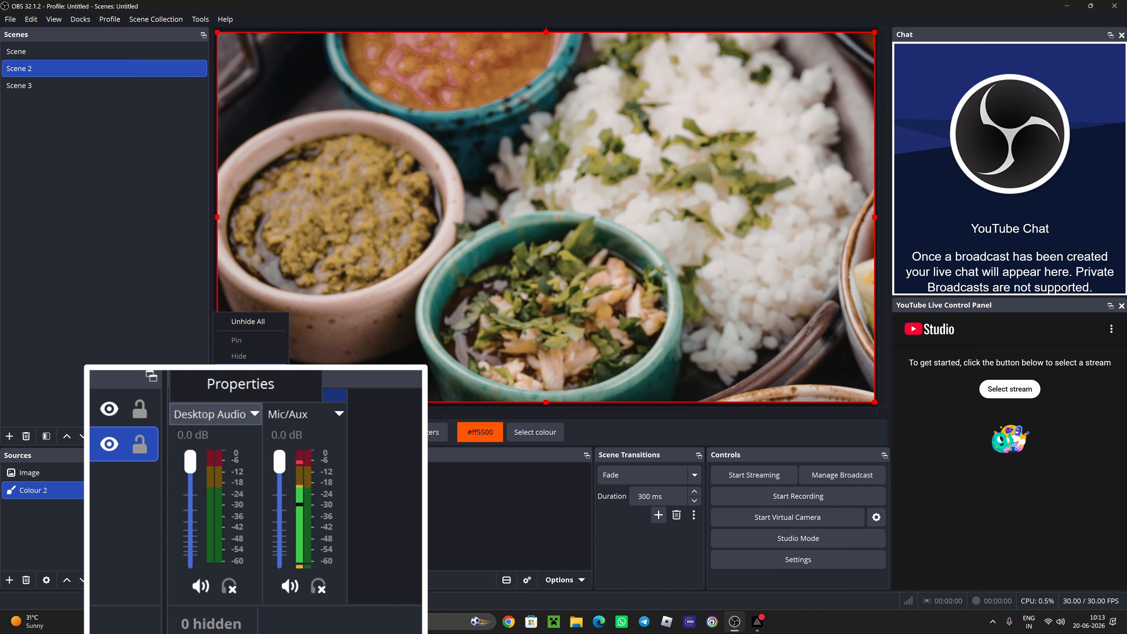
left_click(375, 408)
left_click(338, 412)
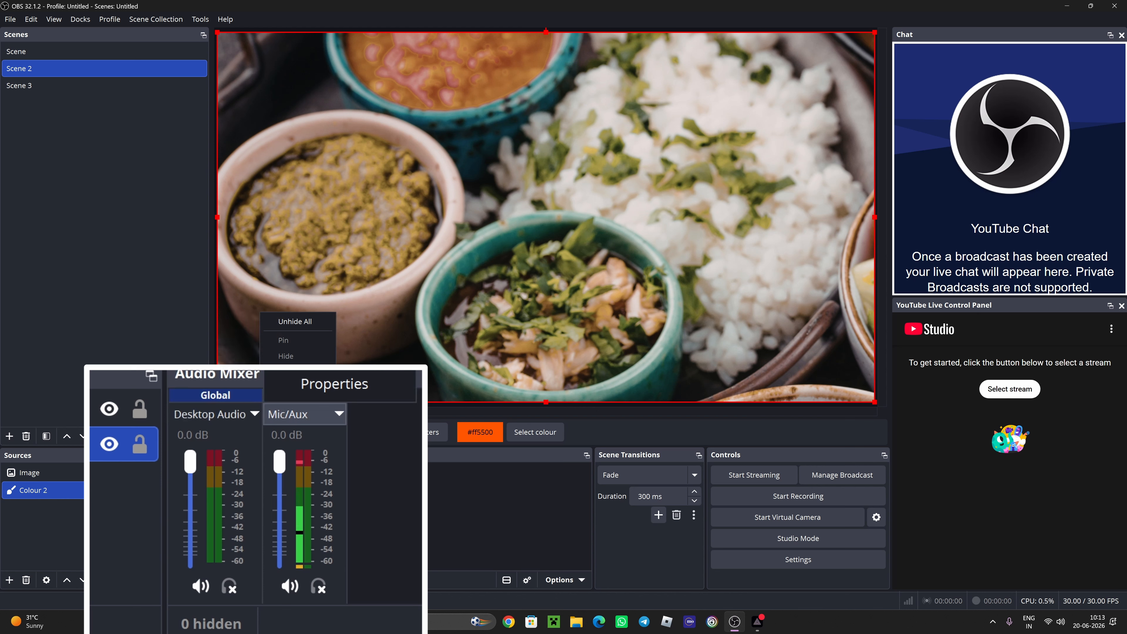
left_click(377, 399)
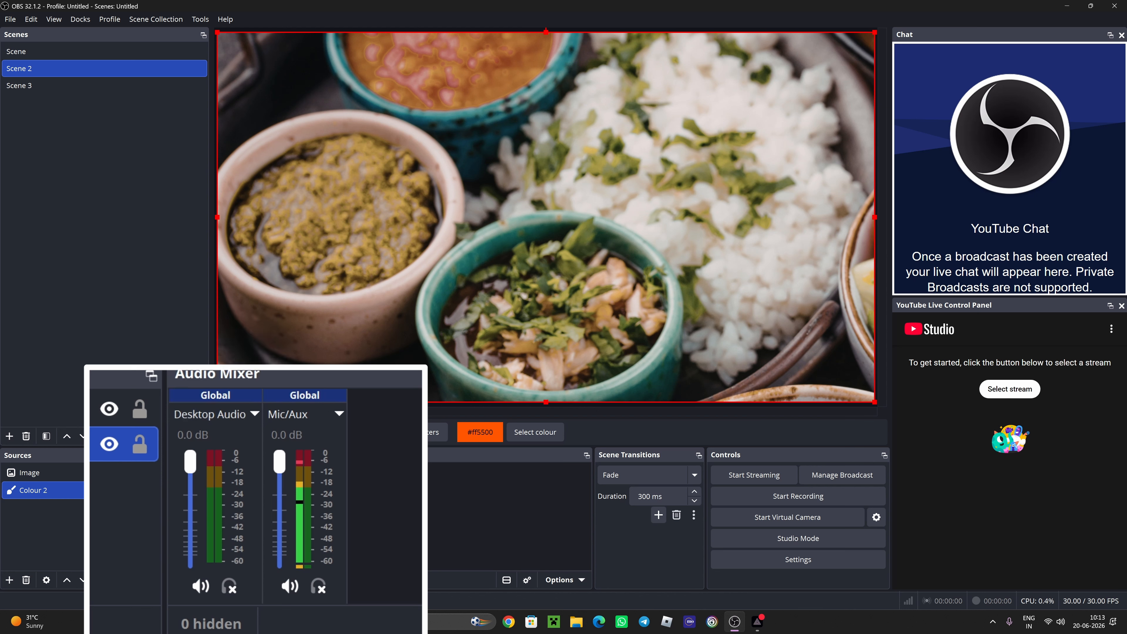
left_click(291, 592)
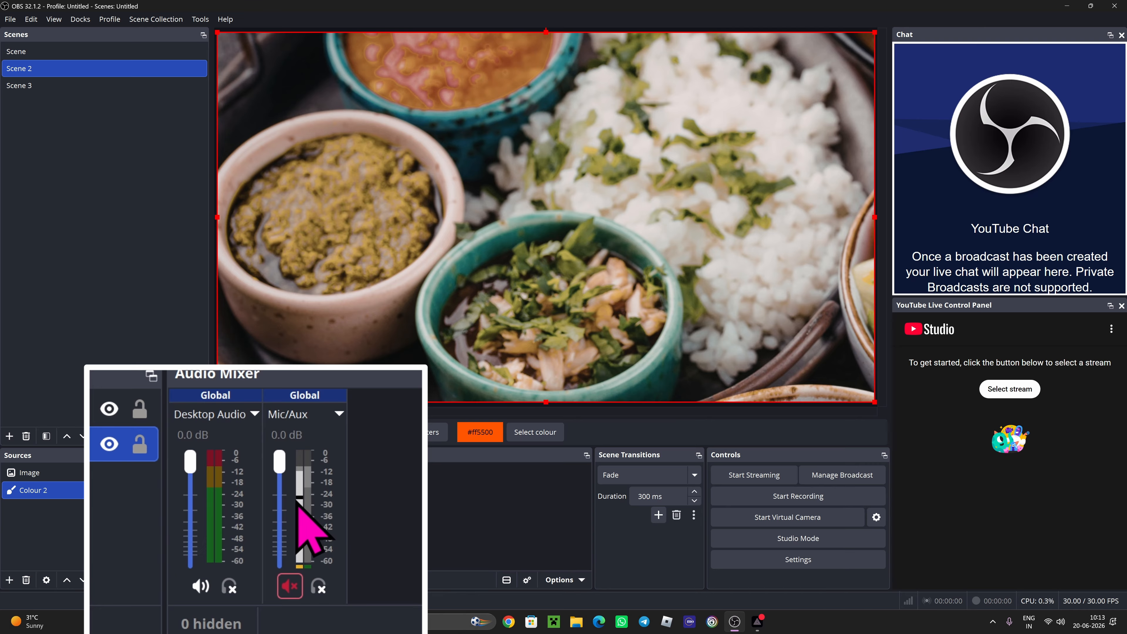
left_click(290, 586)
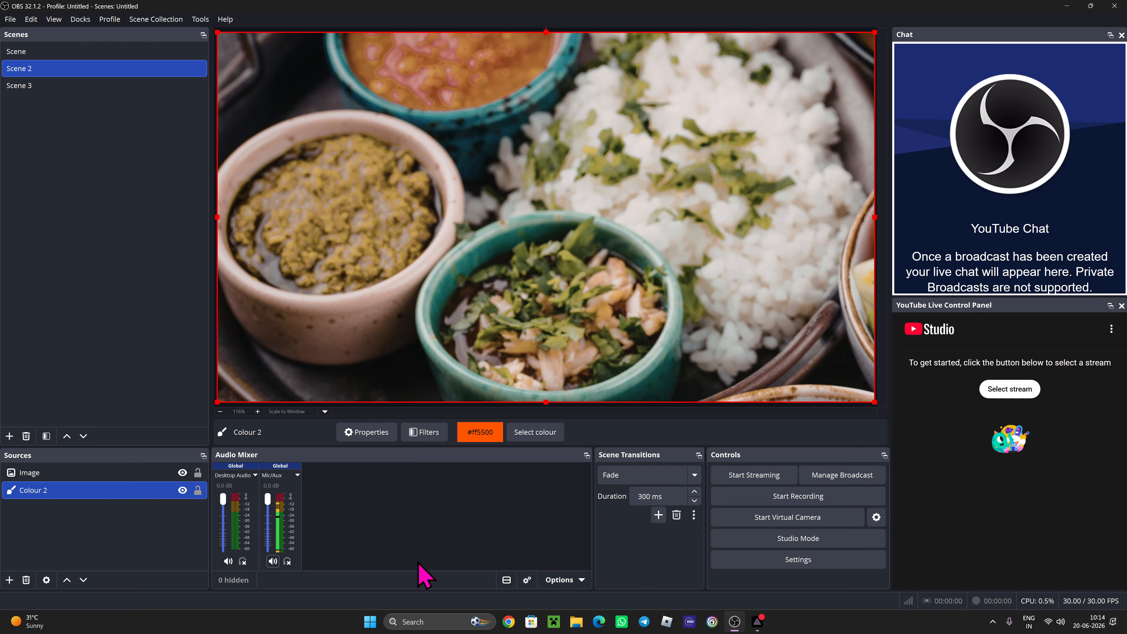
left_click(531, 586)
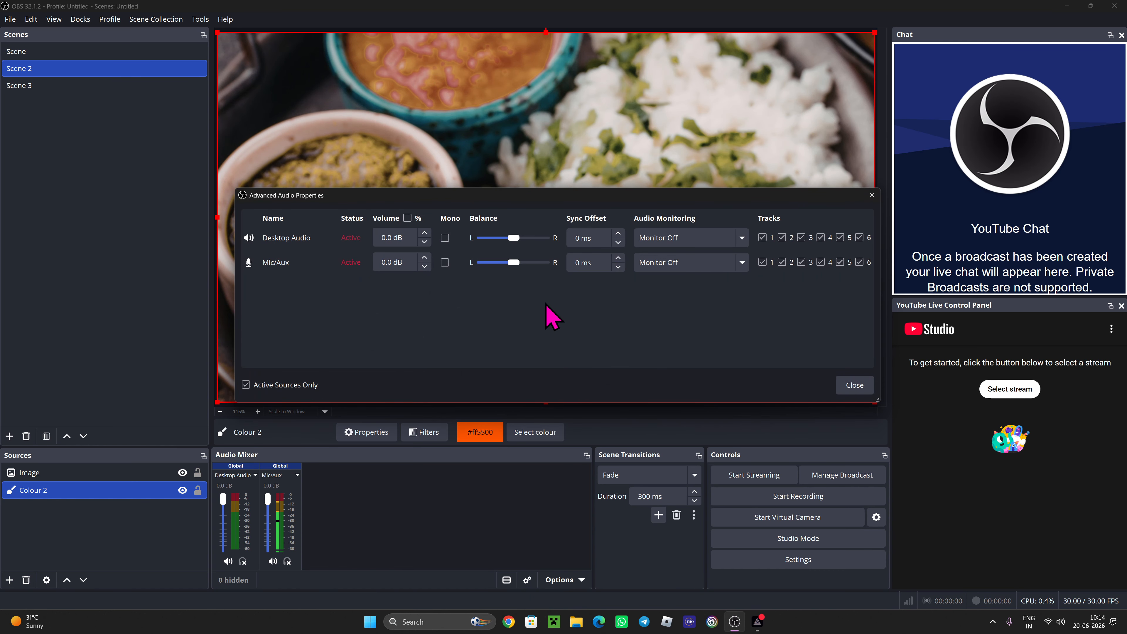
left_click(687, 240)
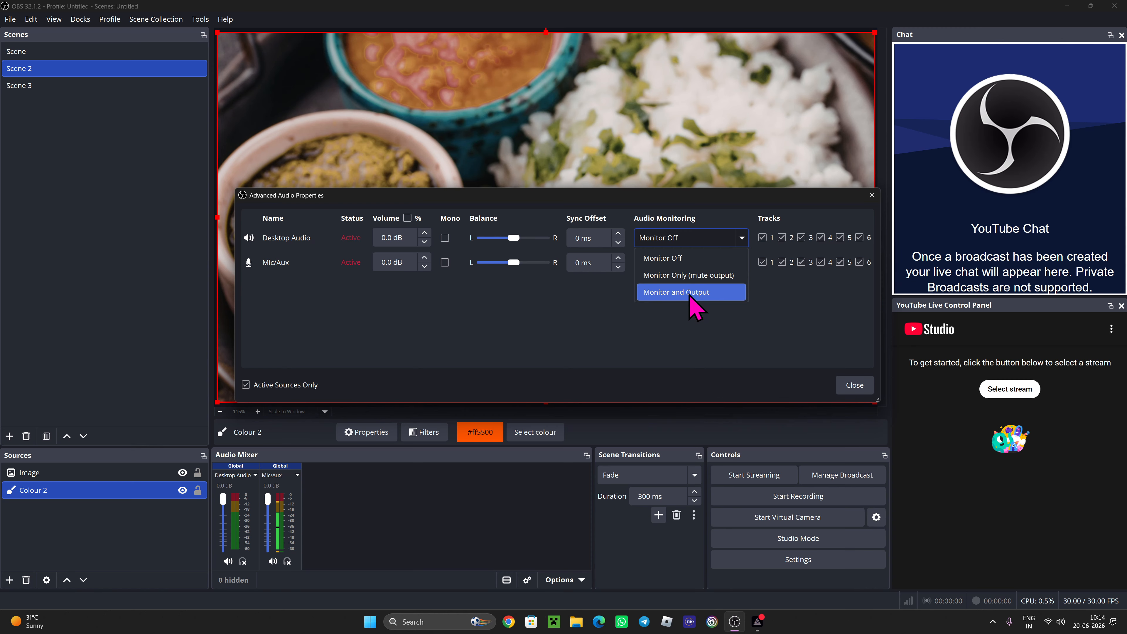
left_click(865, 387)
left_click(865, 387)
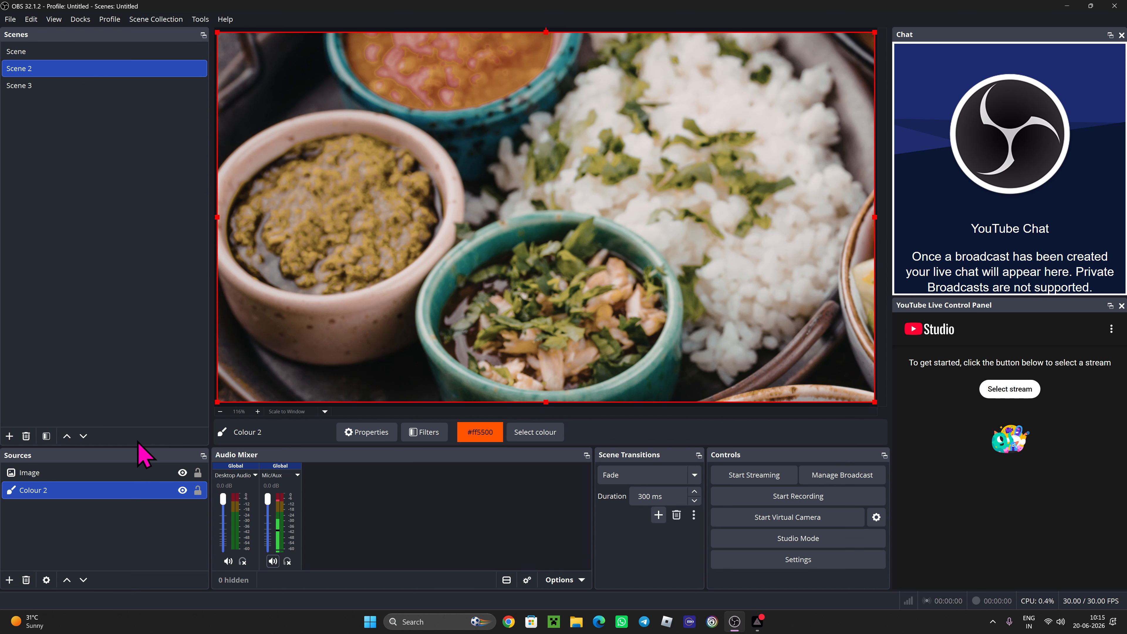
left_click_drag(128, 37, 138, 60)
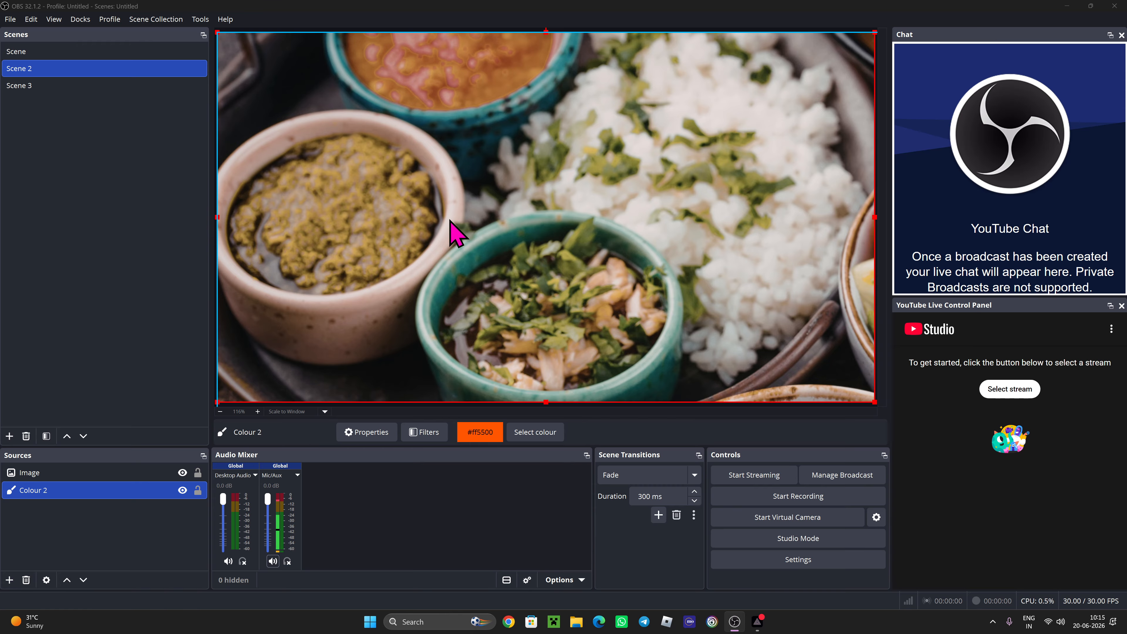
- Zoom the preview in, then back out to about the Scene 2 canvas size
left_click(258, 411)
left_click(257, 412)
left_click(258, 411)
left_click(257, 411)
left_click(257, 411)
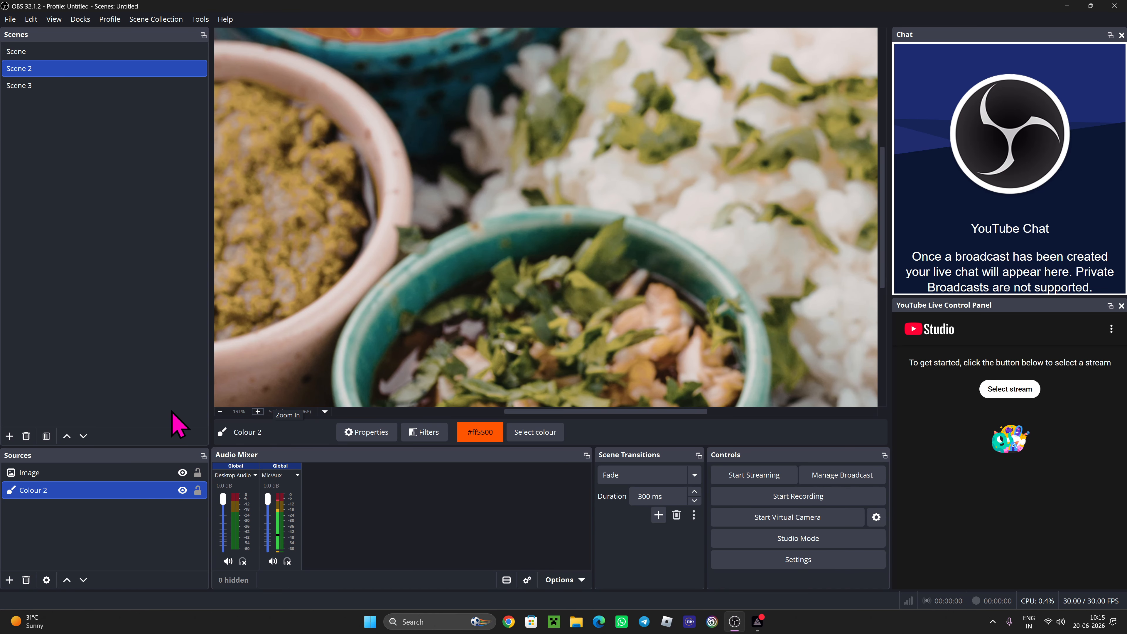
left_click(220, 412)
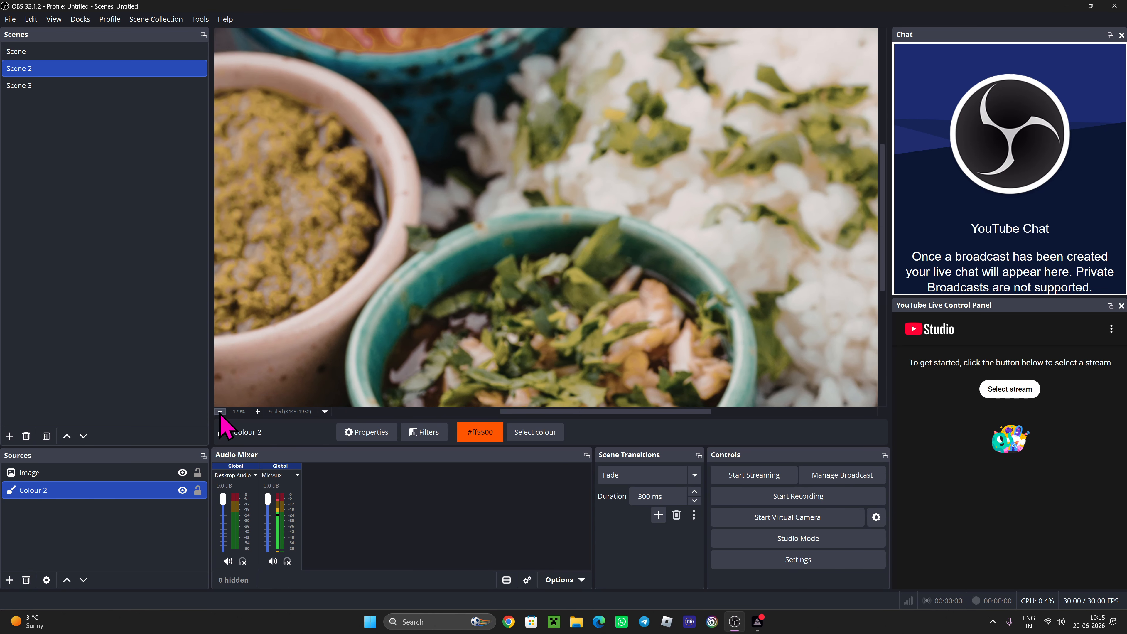
left_click(220, 412)
left_click(220, 412)
left_click(220, 412)
left_click(220, 412)
left_click(221, 412)
left_click(220, 412)
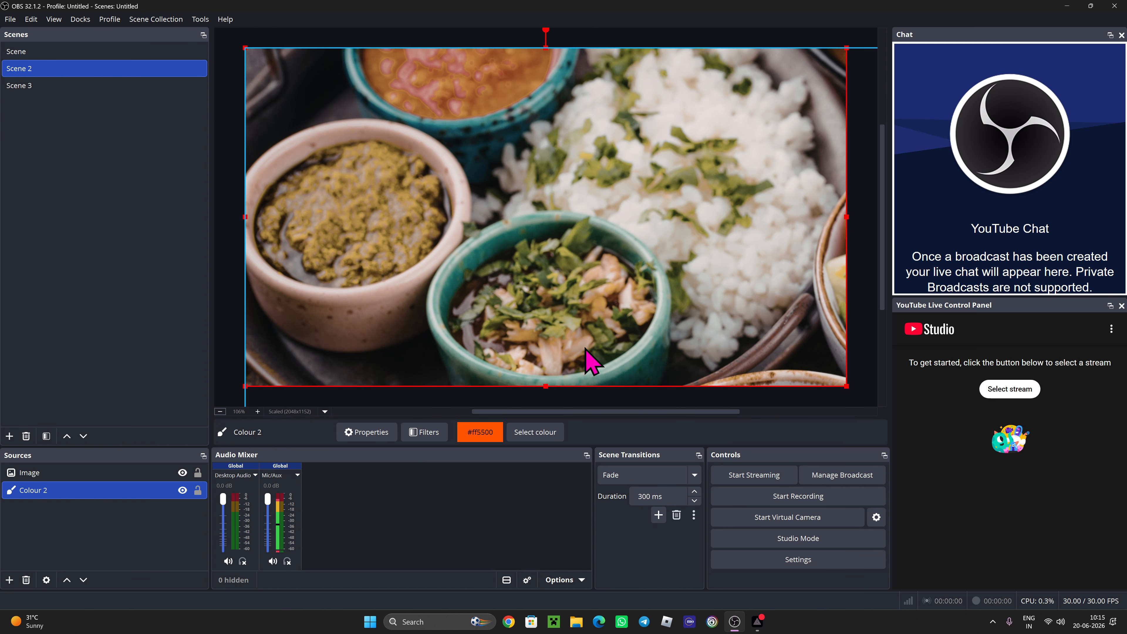
mouse_move(560, 411)
left_mouse_down()
mouse_move(440, 412)
mouse_move(636, 422)
mouse_move(382, 401)
mouse_move(718, 424)
mouse_move(420, 421)
mouse_move(546, 419)
mouse_move(543, 405)
left_mouse_up()
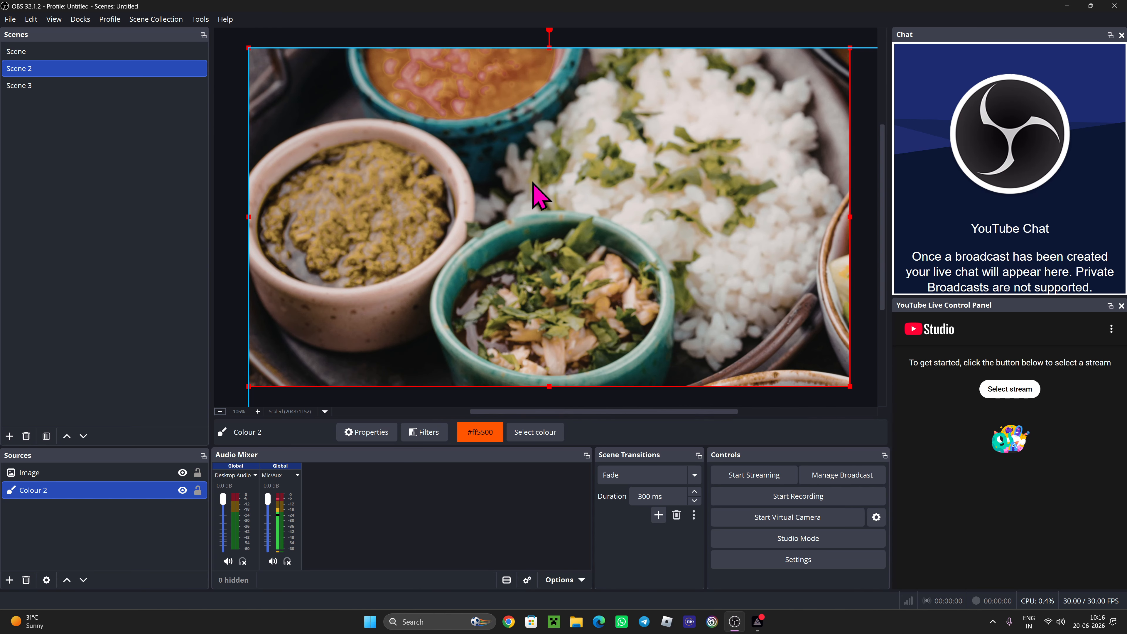
- Set the preview zoom to 100% and select the food Image source
left_click(257, 411)
left_click(258, 411)
left_click(257, 412)
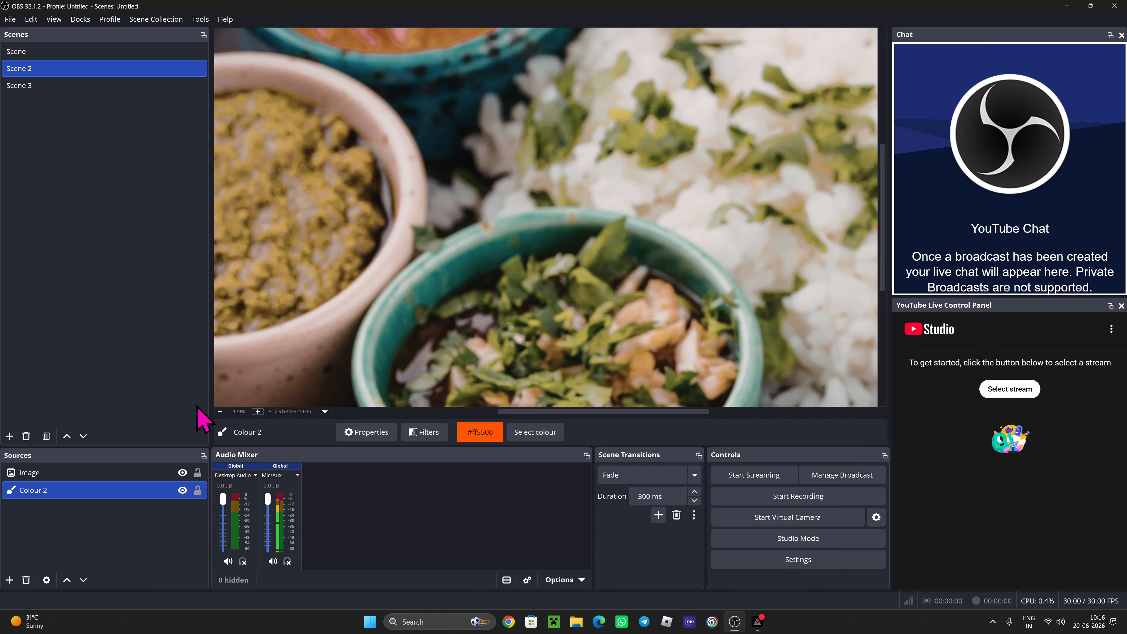
left_click(220, 411)
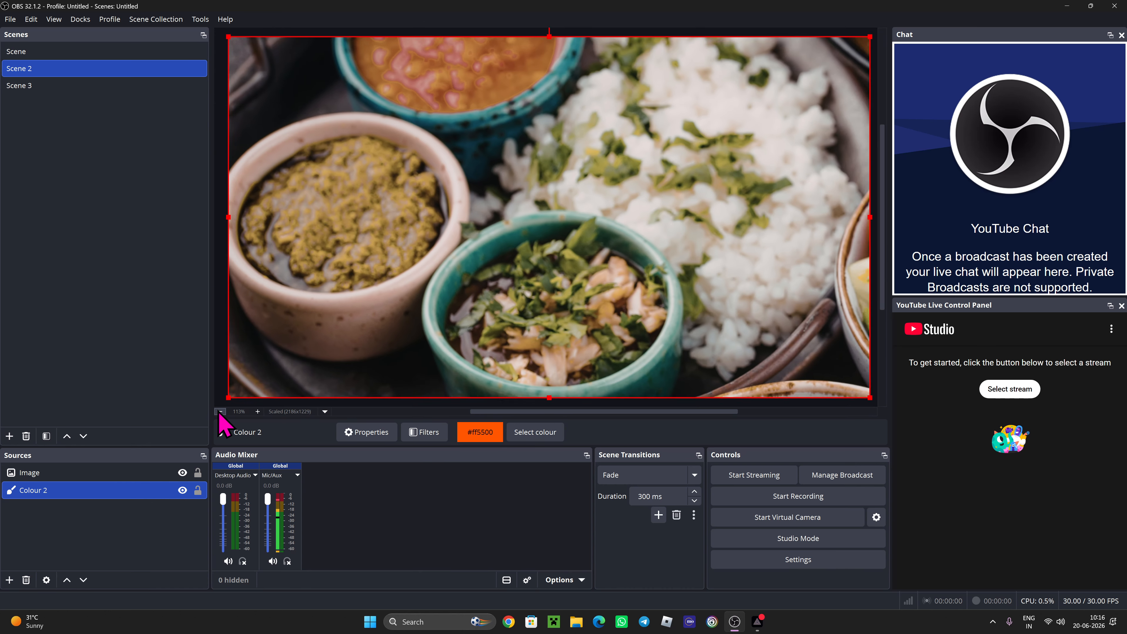
left_click(657, 210)
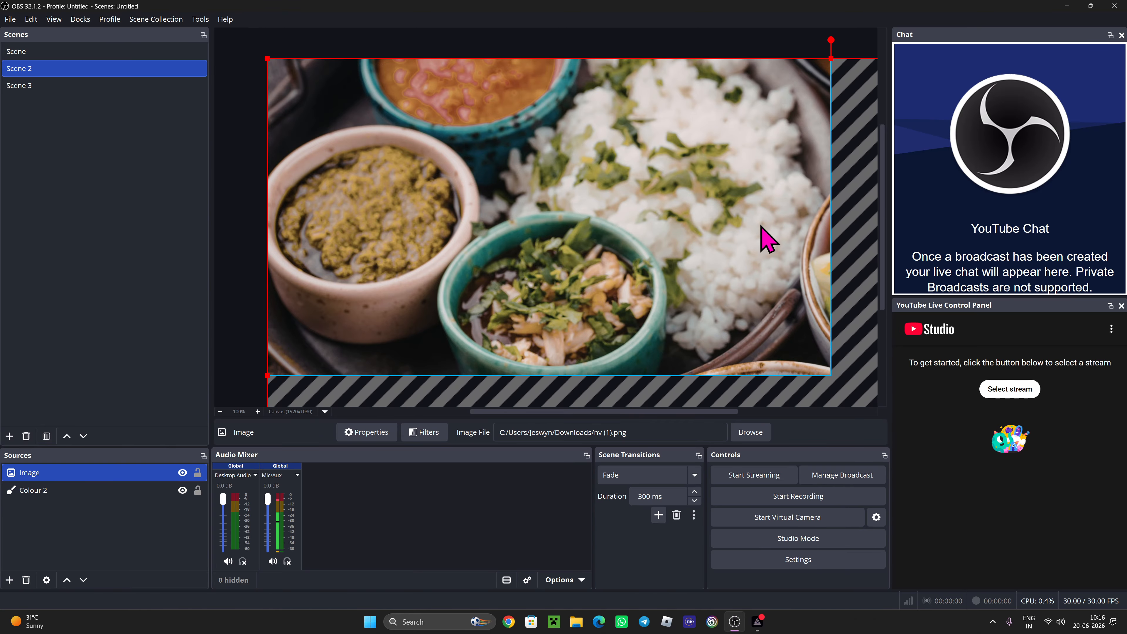
- Shrink the food photo from its top-left corner and shift it up and left on the canvas
left_click_drag(271, 62, 413, 172)
left_click_drag(633, 282, 547, 216)
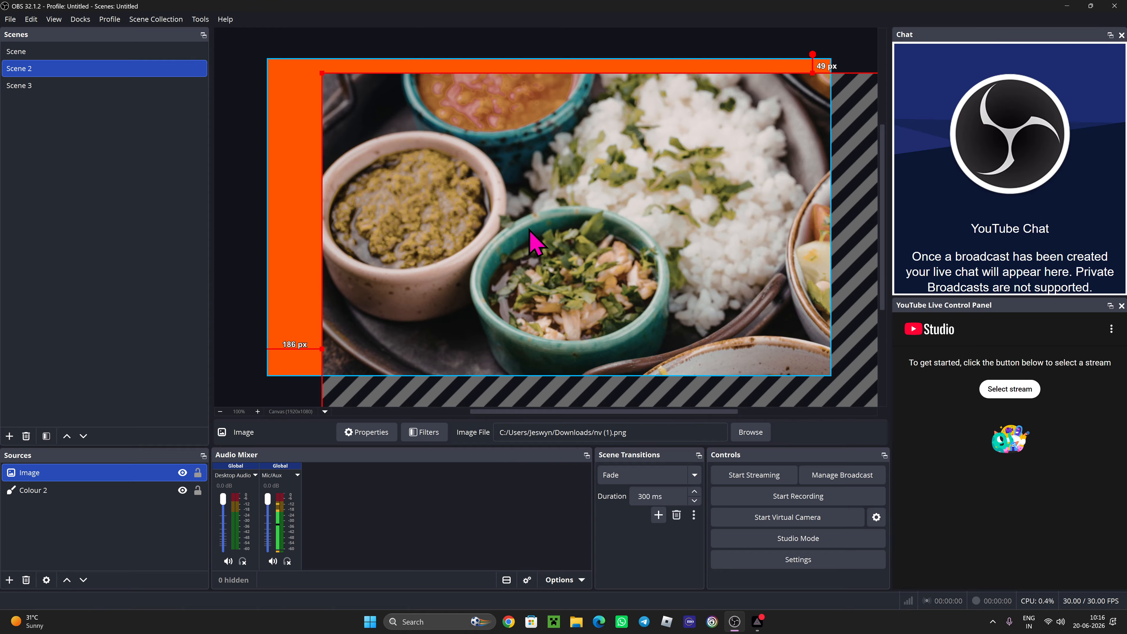
left_click(219, 412)
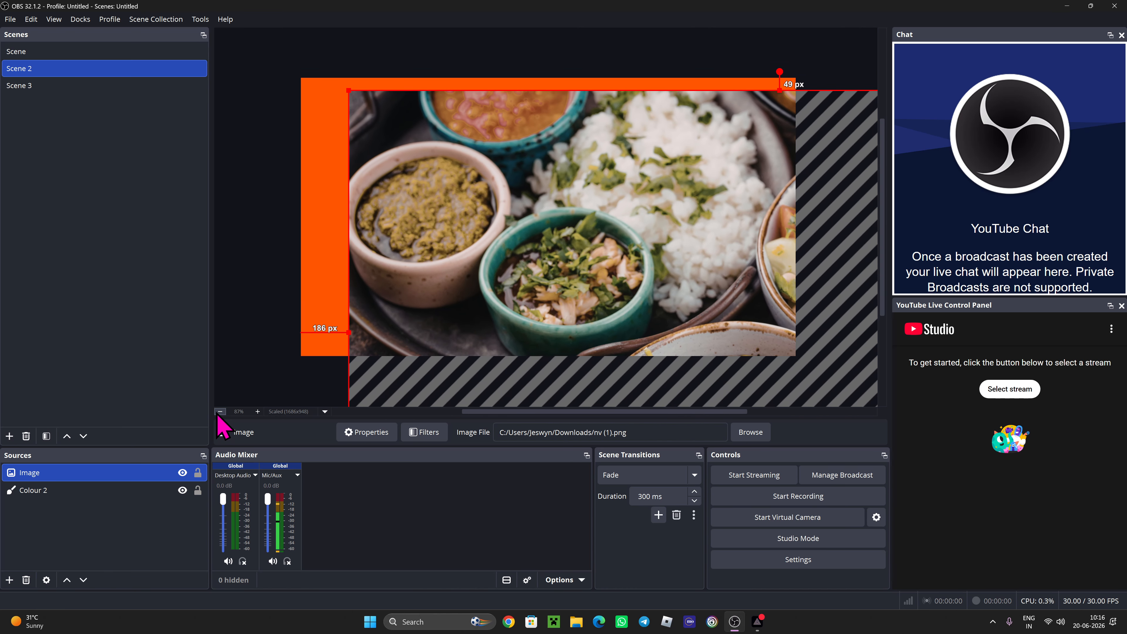
left_click(219, 412)
left_click(219, 411)
left_click(220, 411)
left_click(219, 412)
left_click(219, 412)
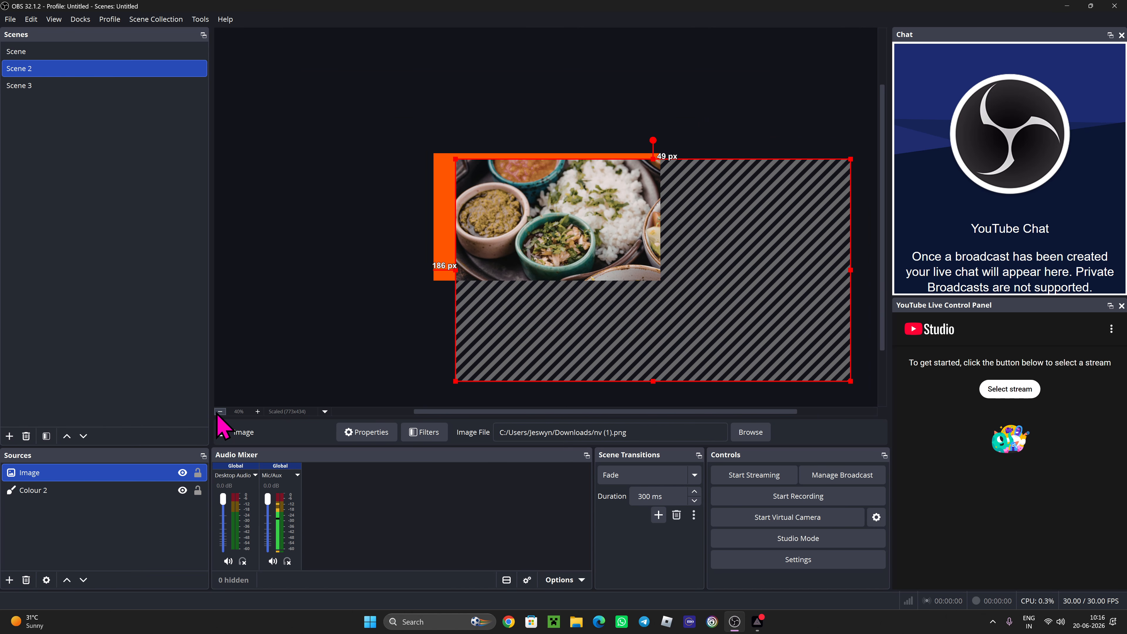
left_click(220, 411)
left_click_drag(758, 328, 658, 295)
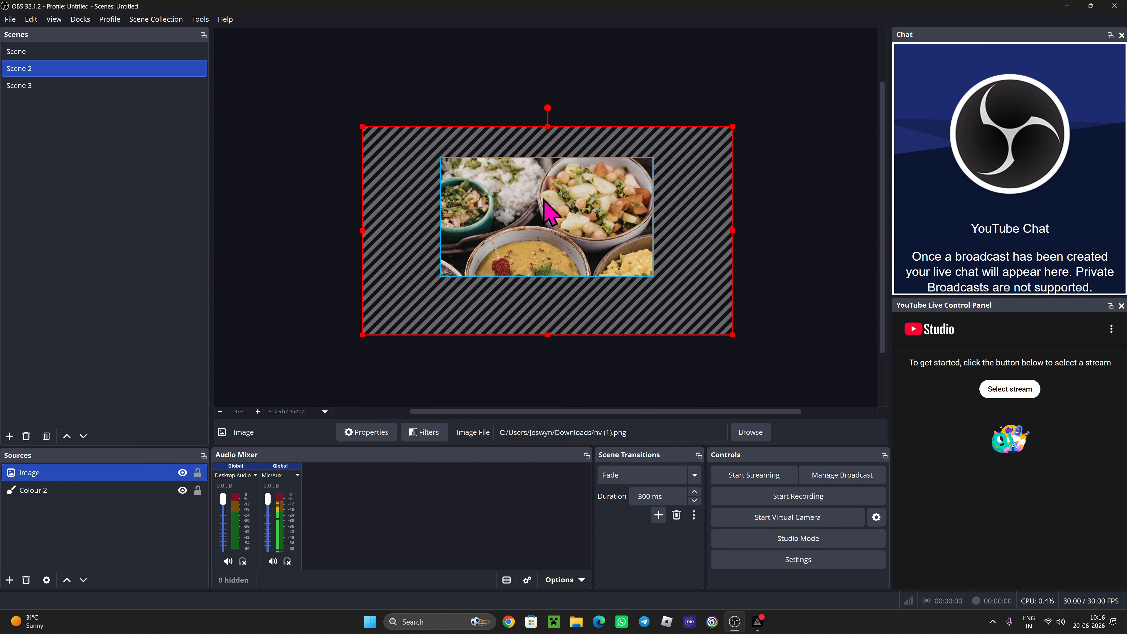
- Drag the food photo's top-left and bottom-right handles inward so its frame fits the photo
mouse_move(715, 253)
left_mouse_down()
mouse_move(688, 222)
mouse_move(722, 241)
left_mouse_up()
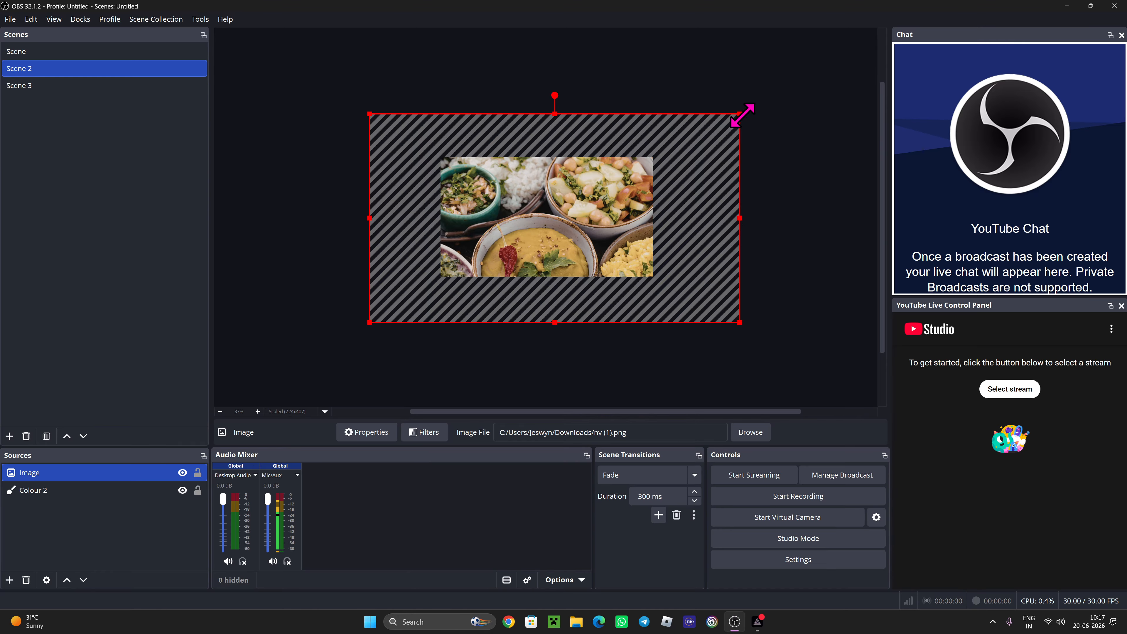
left_click(819, 212)
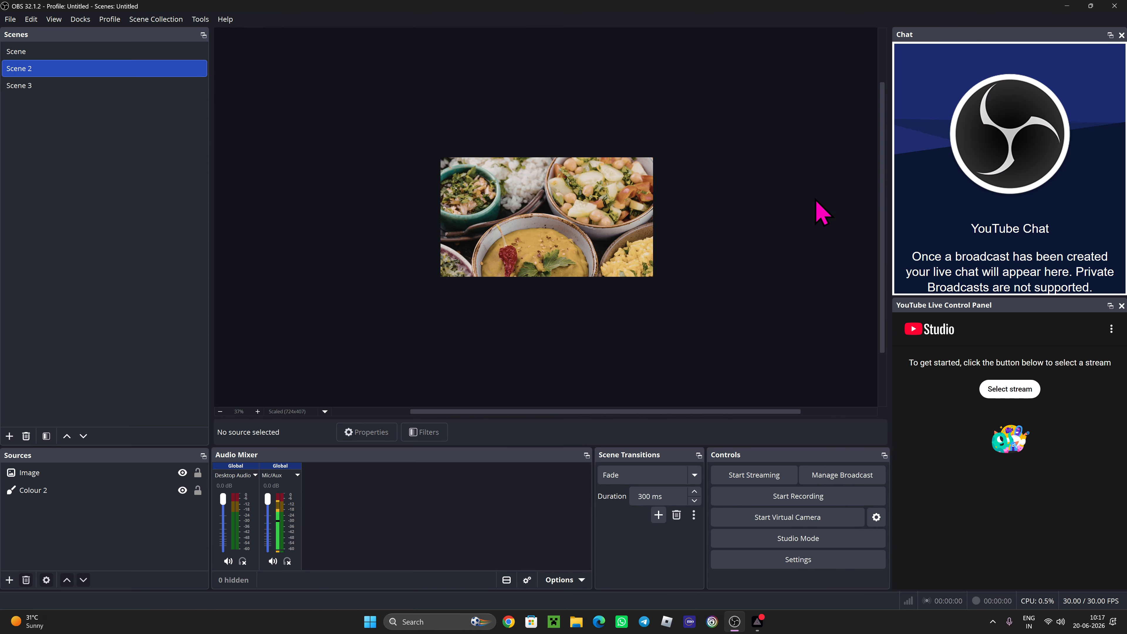
left_click(512, 223)
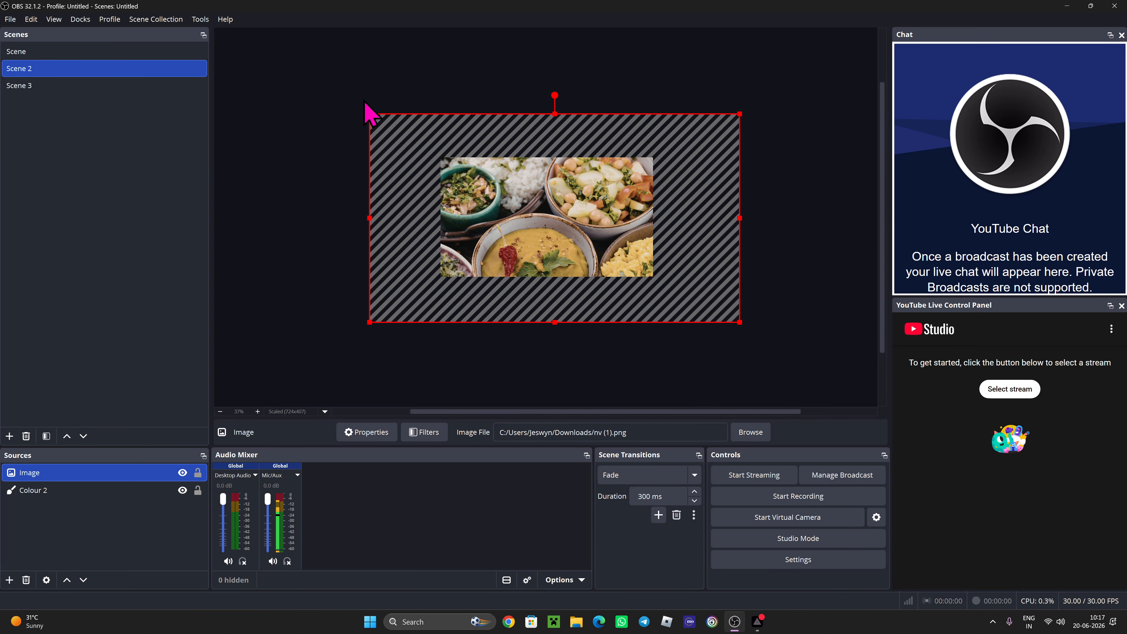
left_click_drag(369, 114, 440, 154)
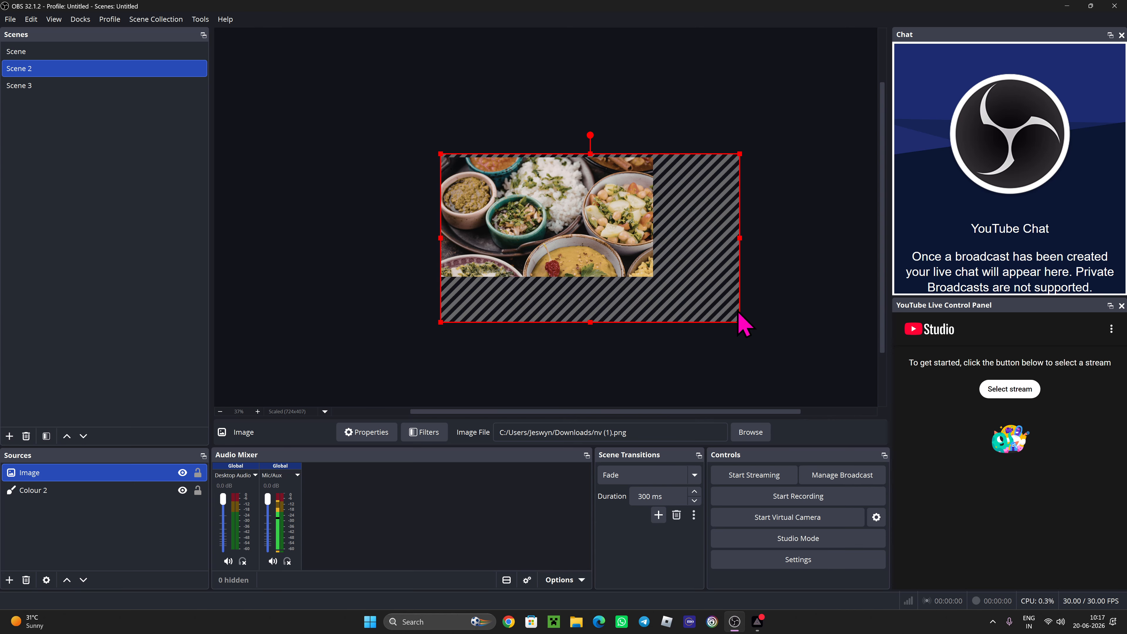
left_click_drag(740, 320, 650, 274)
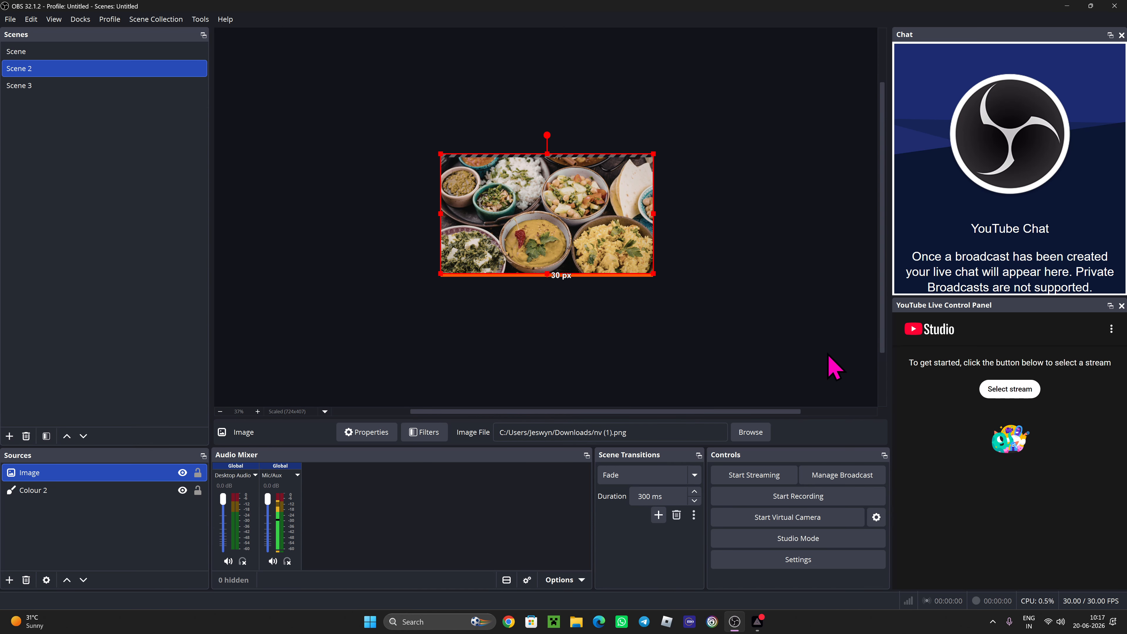
left_click(748, 228)
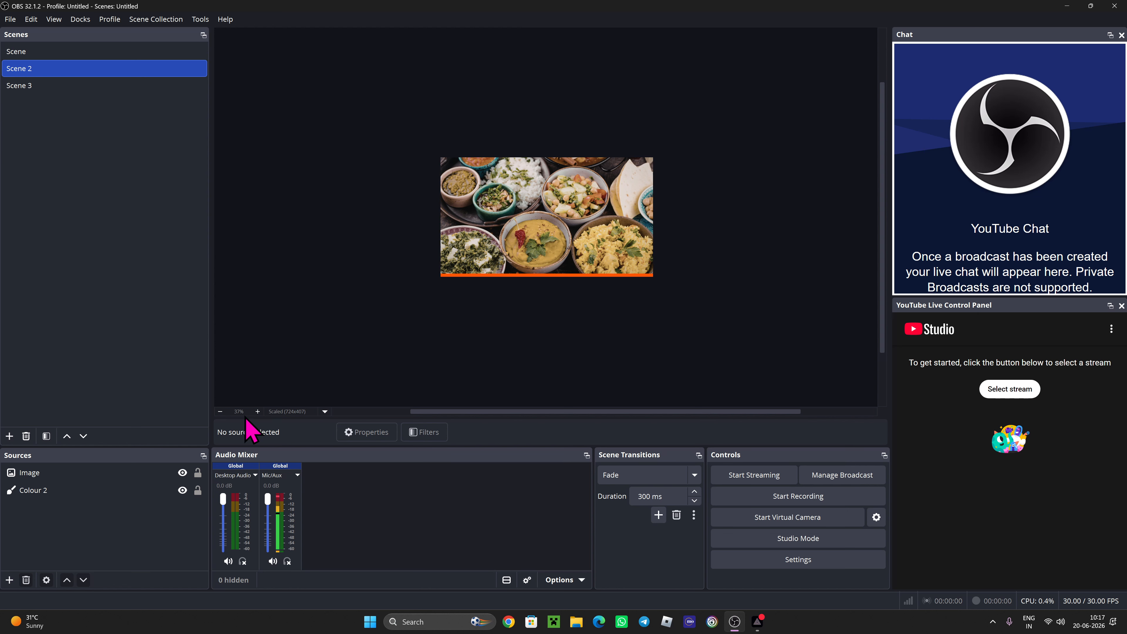
- Zoom the preview in, then shrink the food photo and place it at the upper left
left_click(257, 412)
left_click(257, 412)
left_click(258, 412)
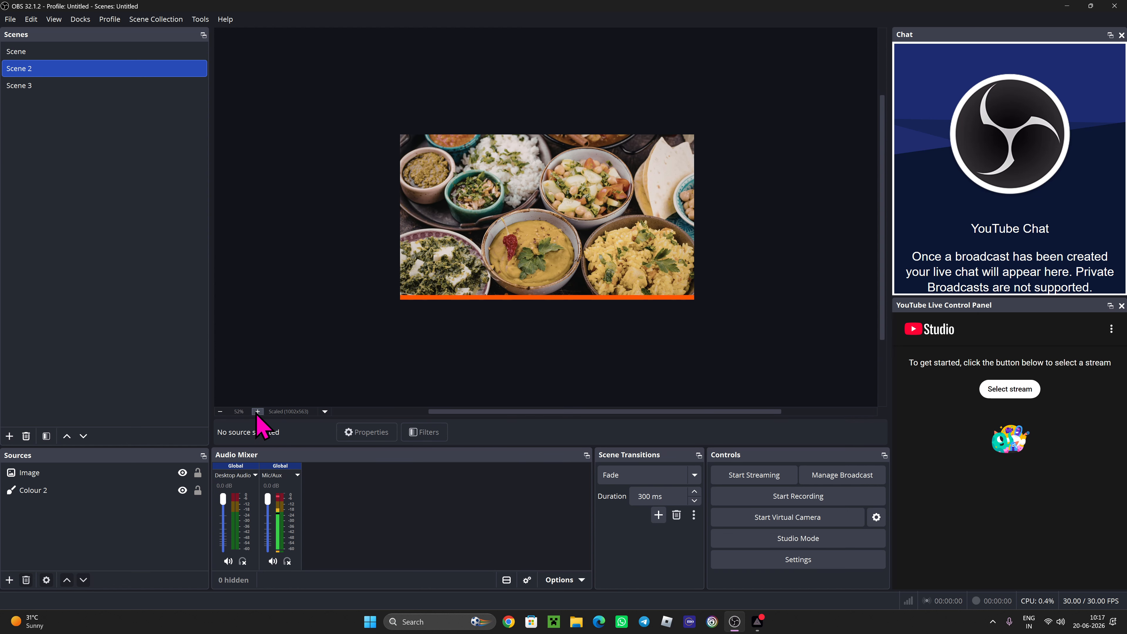
left_click(257, 412)
mouse_move(593, 411)
left_mouse_down()
mouse_move(419, 411)
mouse_move(724, 412)
mouse_move(595, 419)
left_mouse_up()
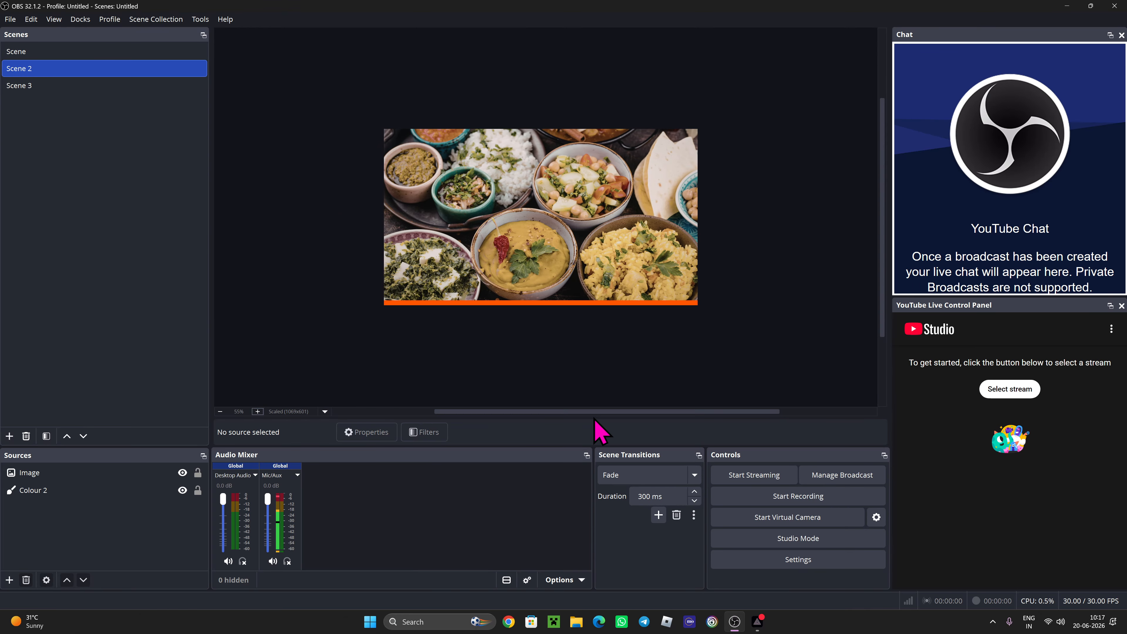
left_click(629, 198)
left_click_drag(384, 129, 519, 200)
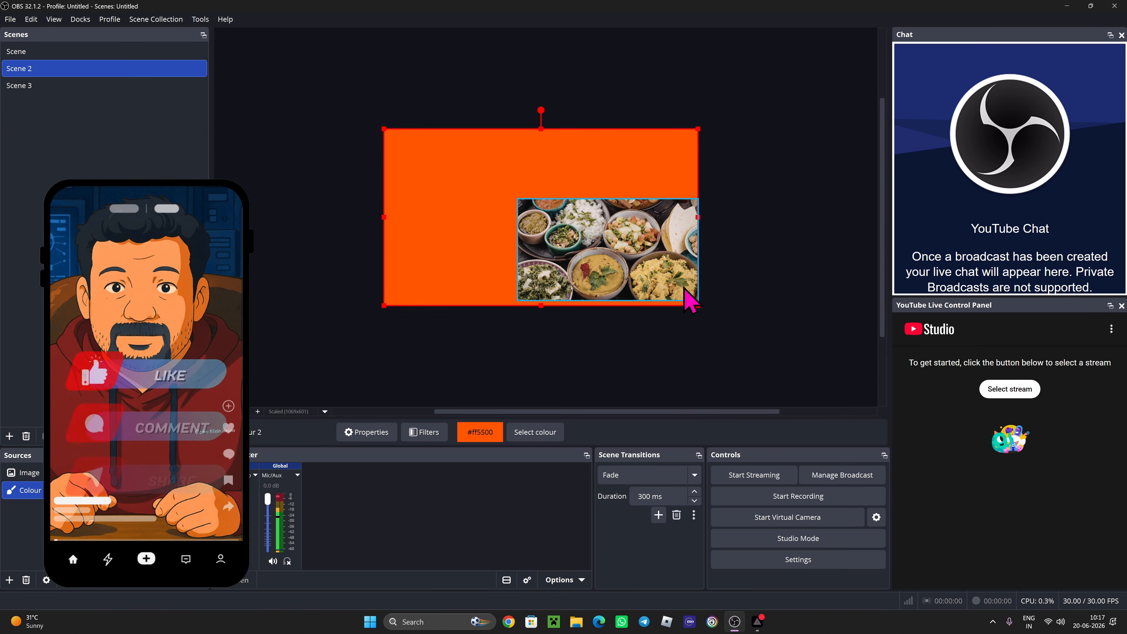
left_click_drag(696, 263, 585, 222)
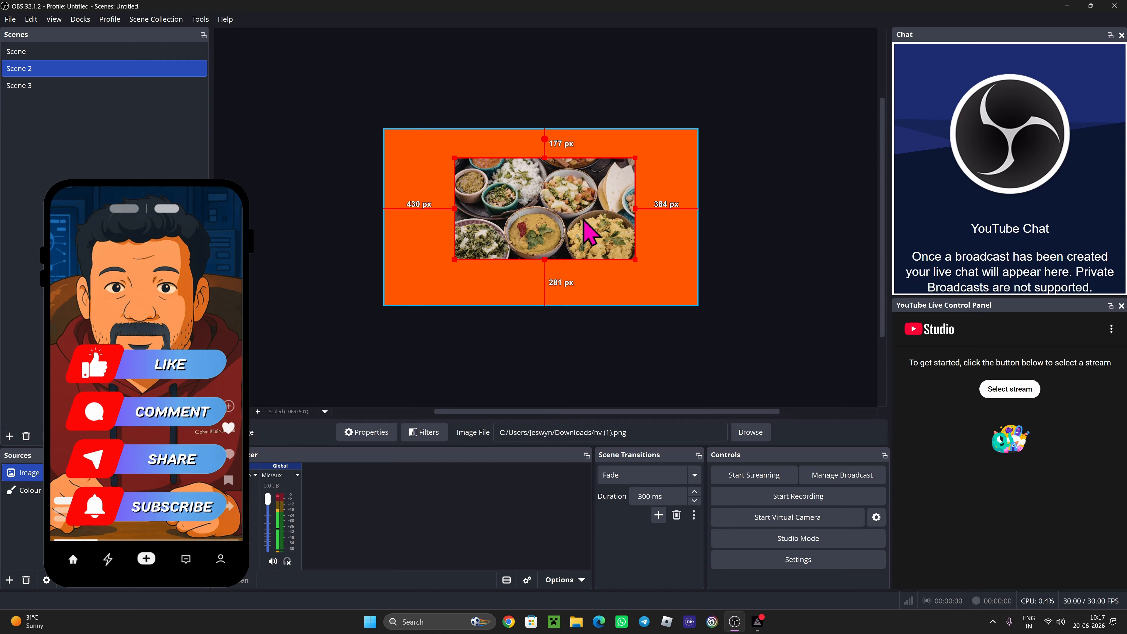
left_click_drag(634, 260, 566, 223)
left_click_drag(526, 190, 480, 183)
- Shrink the orange Colour 2 block and place it in the bottom-right corner
left_click(612, 244)
left_click_drag(384, 128, 540, 224)
left_click(522, 217)
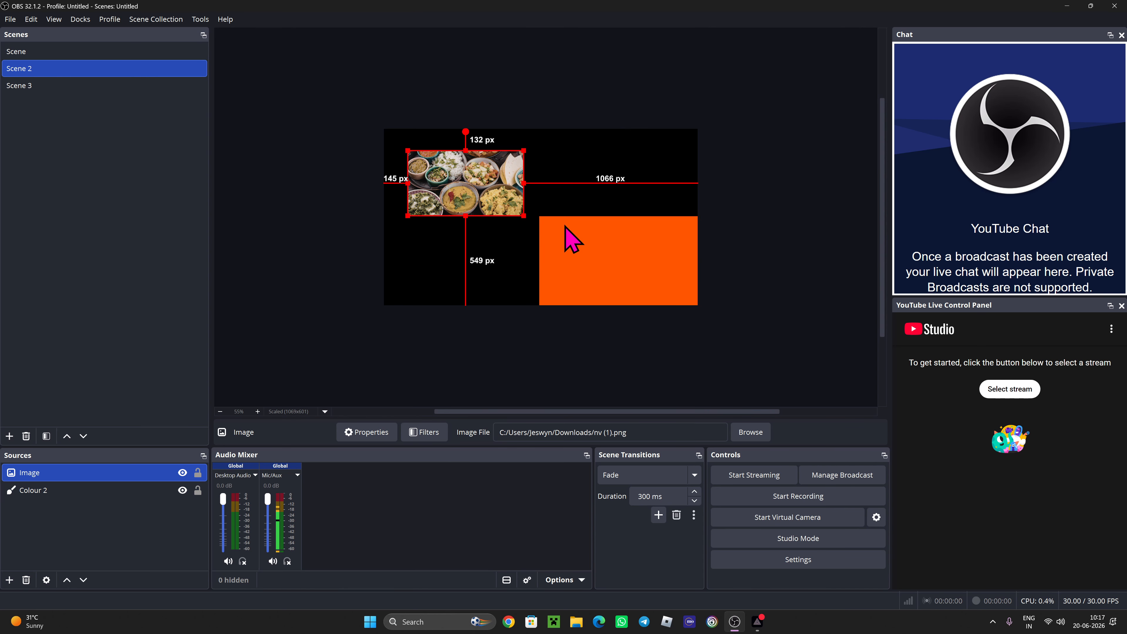
left_click_drag(591, 256, 582, 246)
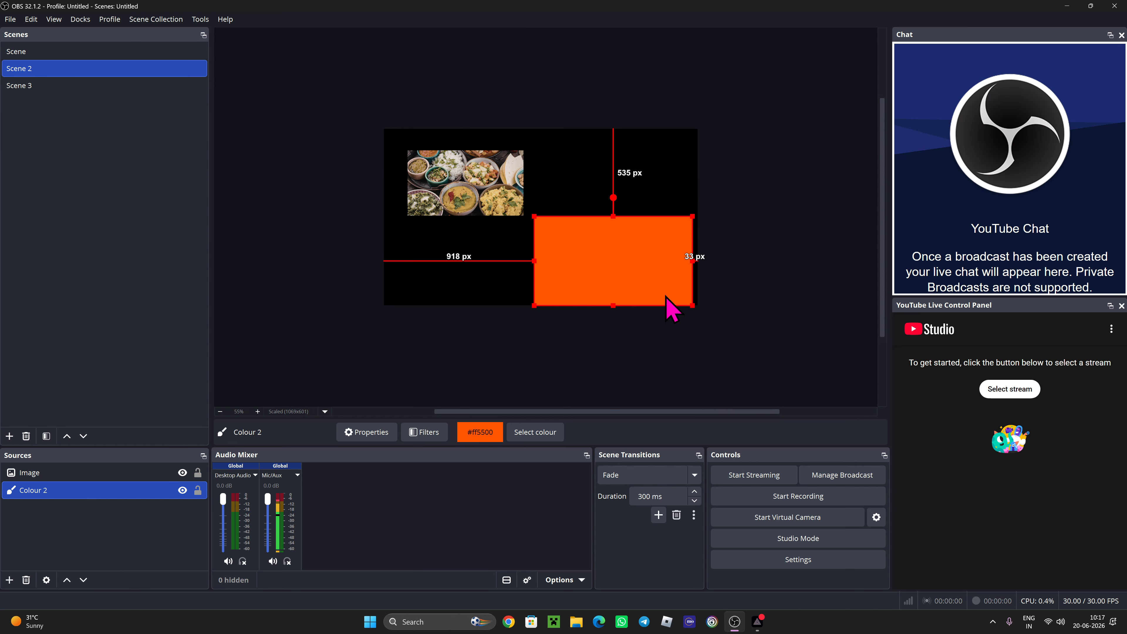
mouse_move(599, 268)
left_mouse_down()
mouse_move(669, 281)
mouse_move(594, 274)
mouse_move(603, 267)
left_mouse_up()
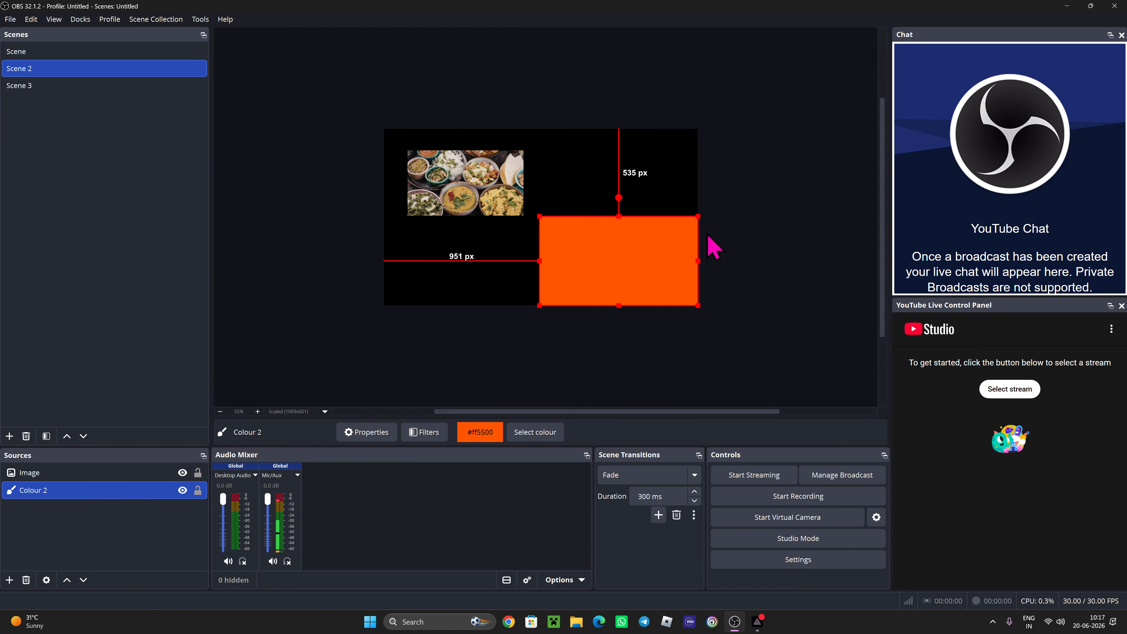
left_click(758, 243)
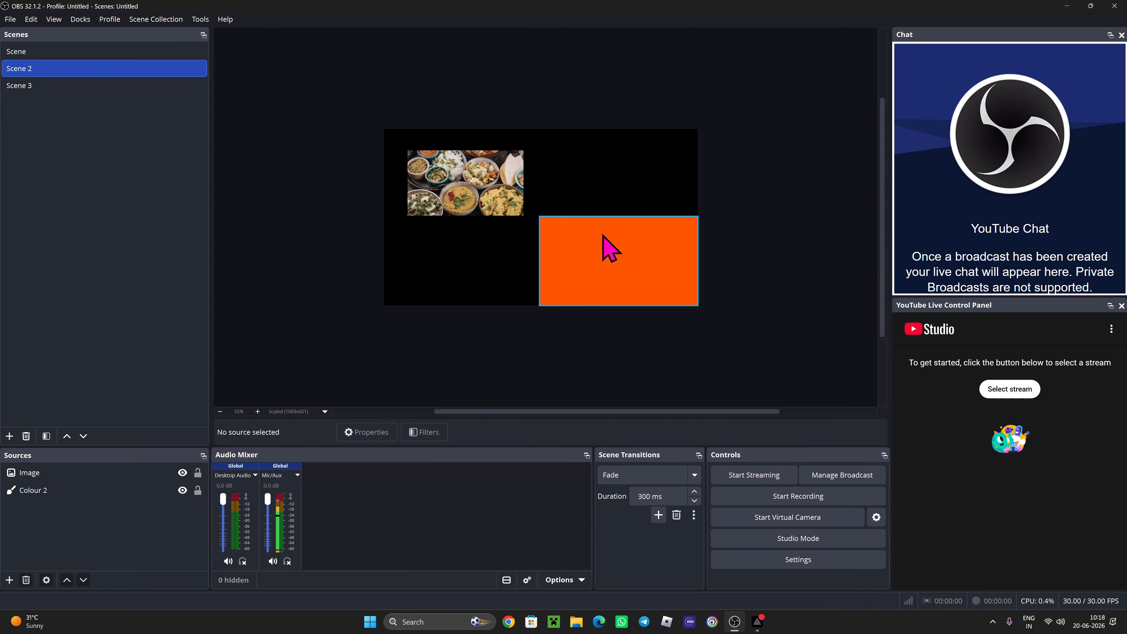
- Move the orange block and the food photo up toward the top of the canvas
left_click(257, 413)
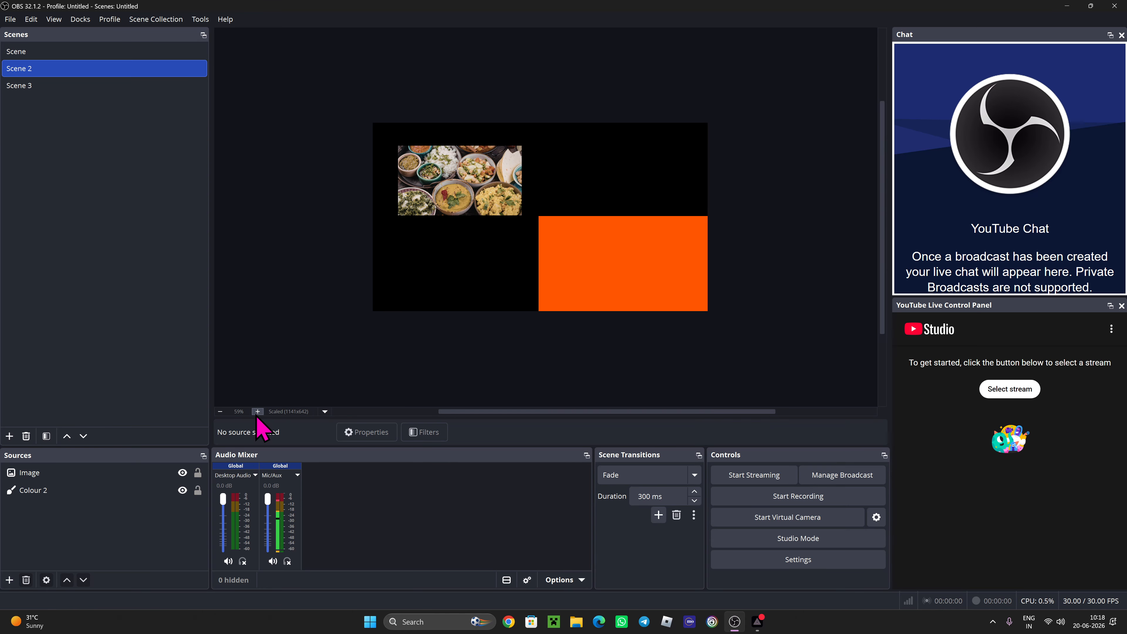
left_click_drag(613, 262, 604, 241)
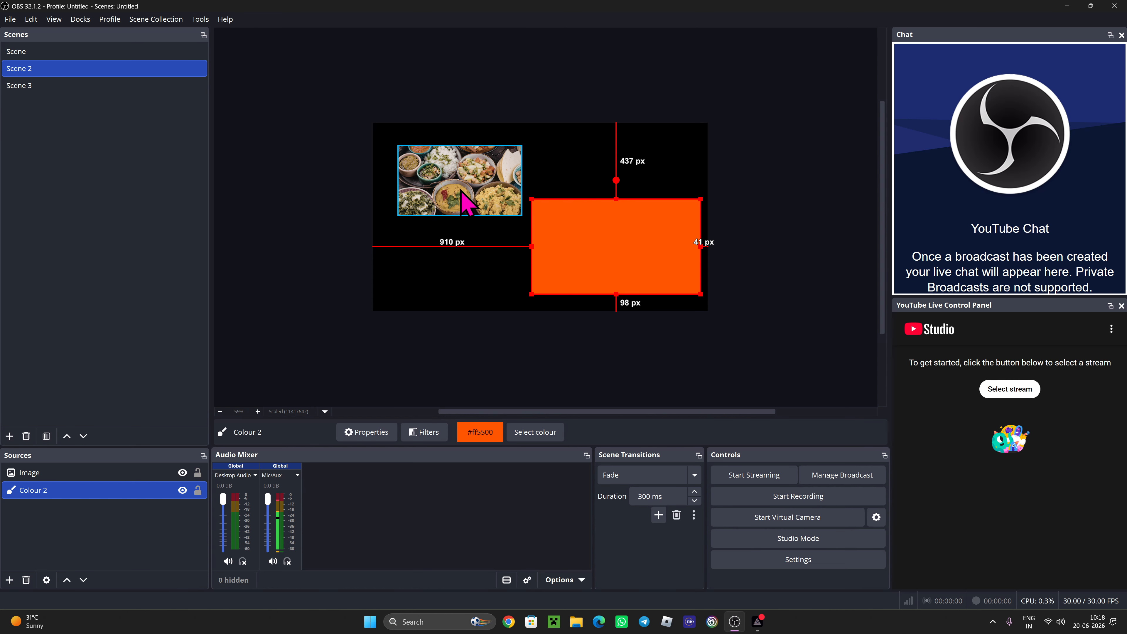
mouse_move(464, 203)
left_mouse_down()
mouse_move(460, 177)
mouse_move(443, 175)
mouse_move(447, 158)
mouse_move(444, 179)
mouse_move(434, 165)
mouse_move(462, 222)
left_mouse_up()
left_click(654, 261)
left_click_drag(654, 262, 655, 224)
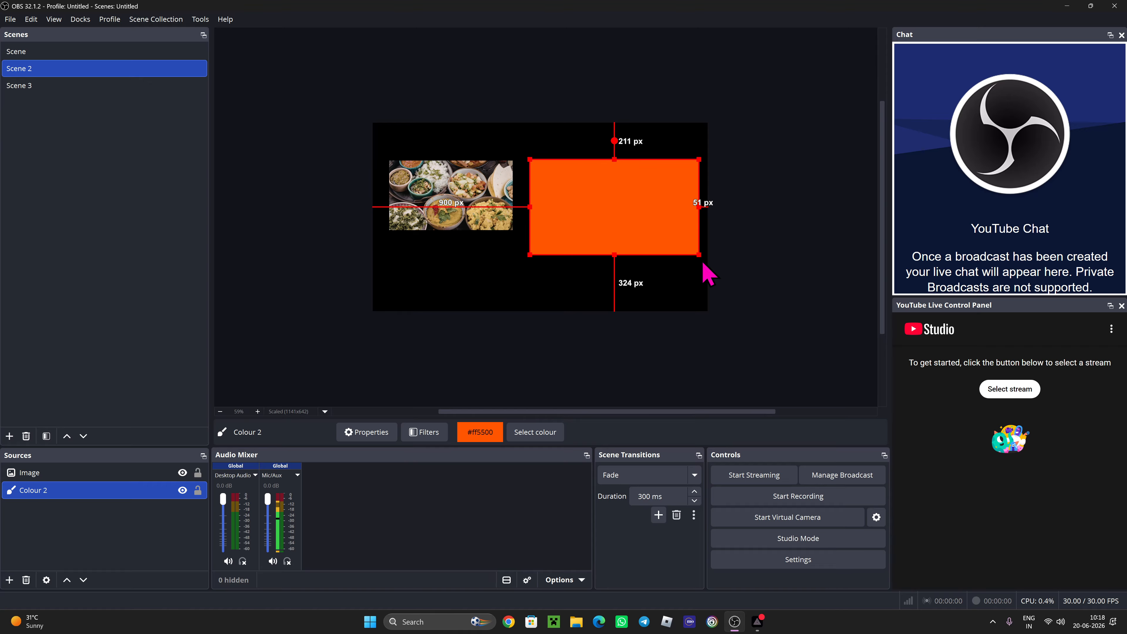
- Resize the orange block and set it beside the photo, 211 px from the top
left_click_drag(699, 254, 655, 211)
left_click(687, 252)
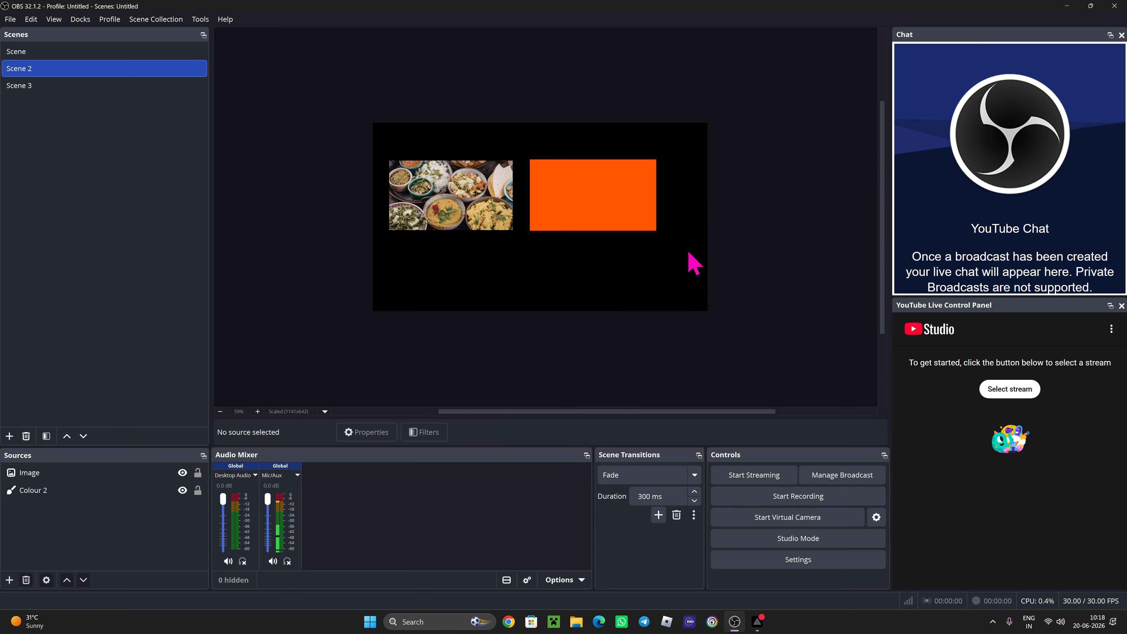
left_click_drag(574, 203, 562, 201)
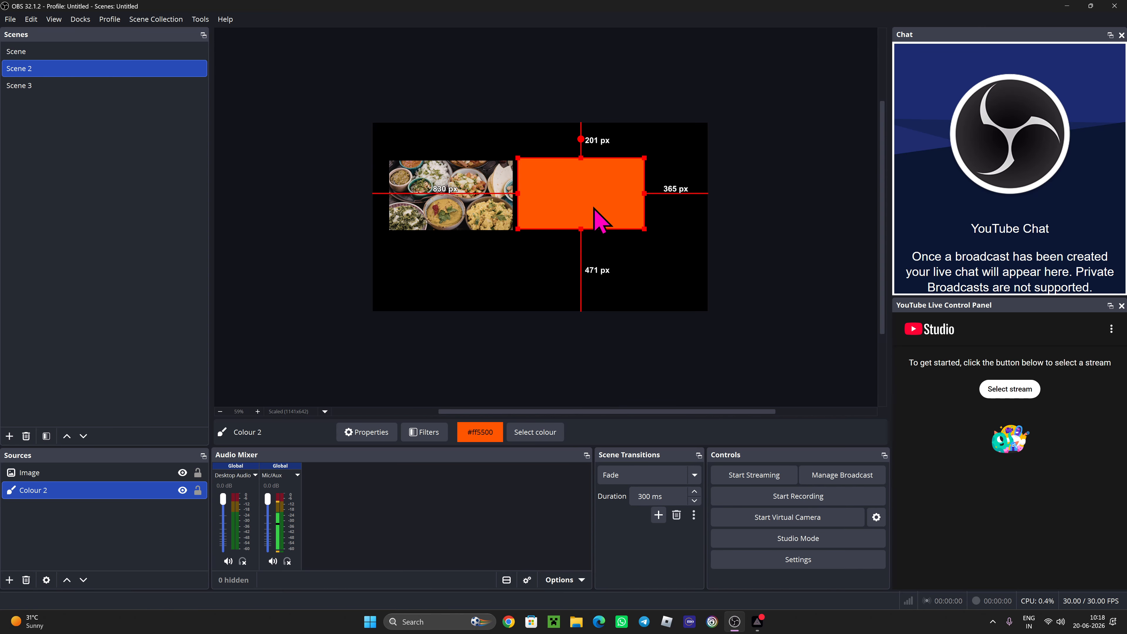
left_click_drag(642, 230, 640, 227)
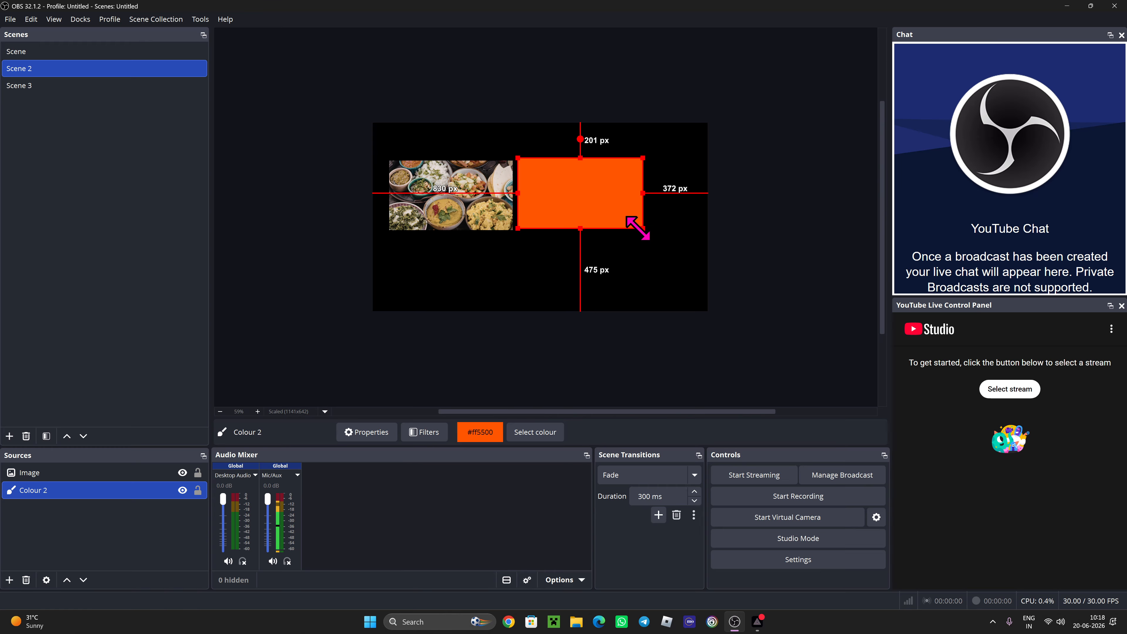
left_click_drag(517, 159, 523, 161)
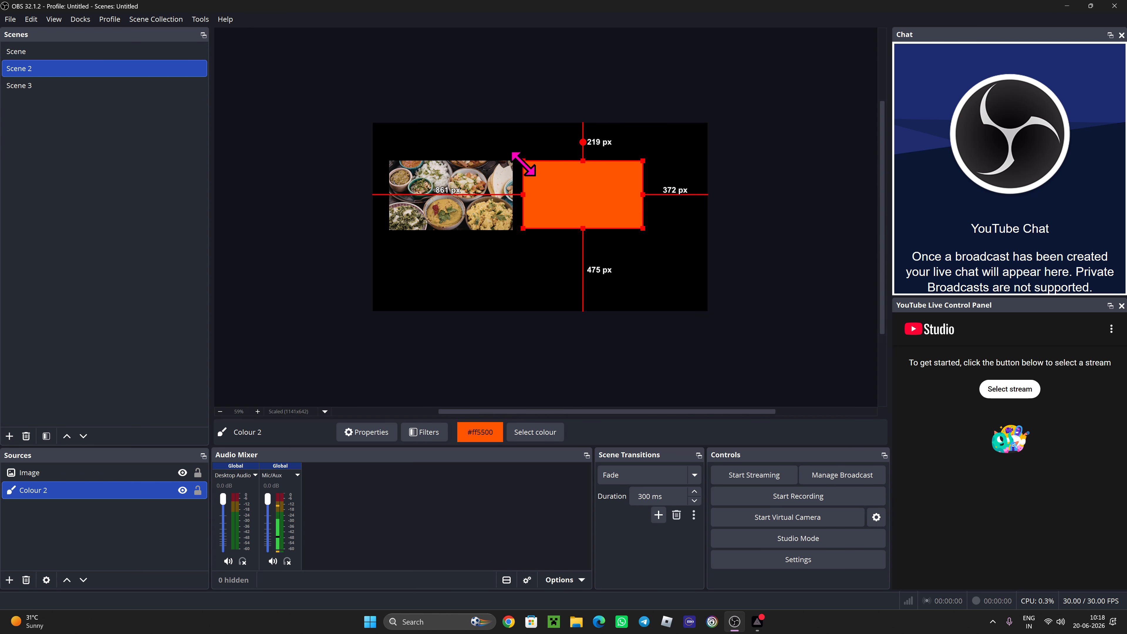
left_click(691, 262)
left_click_drag(574, 224, 604, 217)
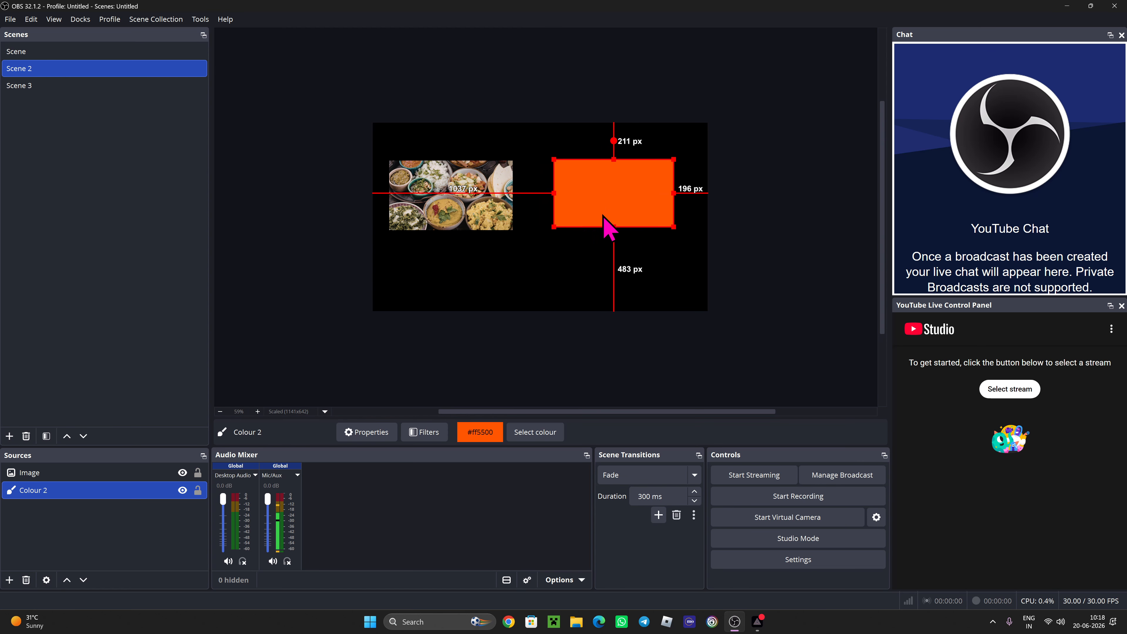
left_click(474, 218)
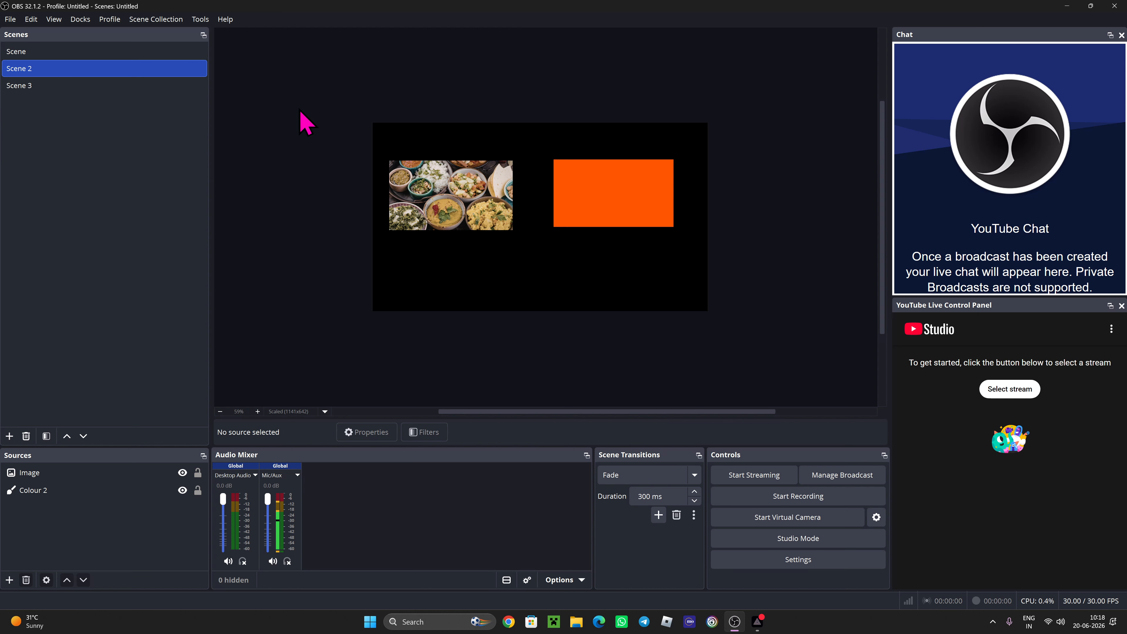
- Open the Plug-in Manager from the Tools menu and move its window up and left
left_click(200, 19)
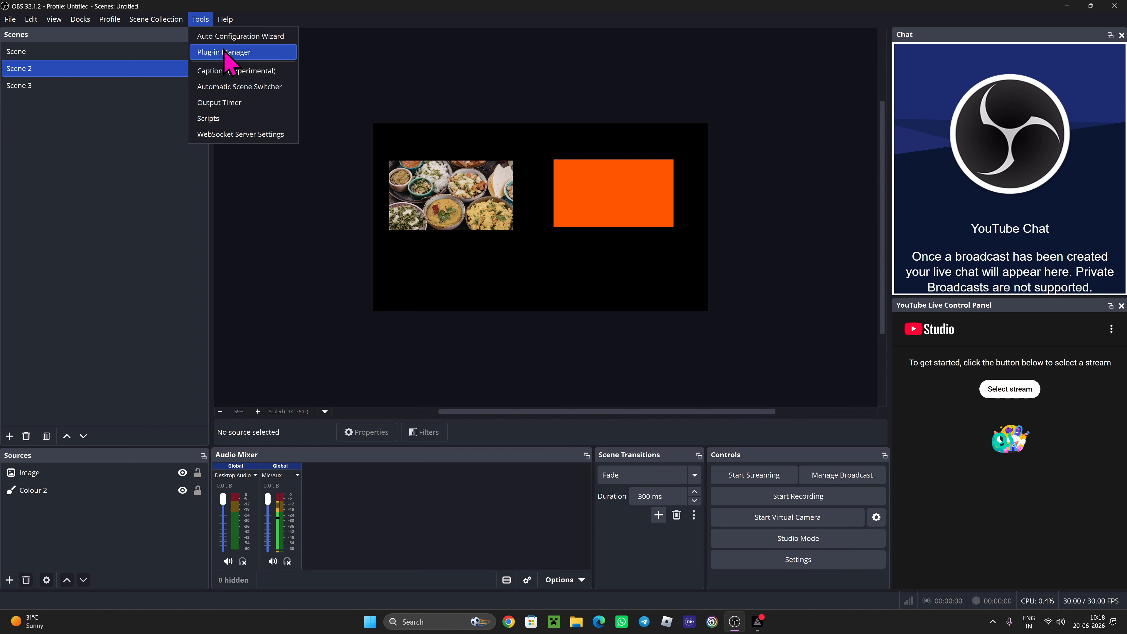
left_click(273, 51)
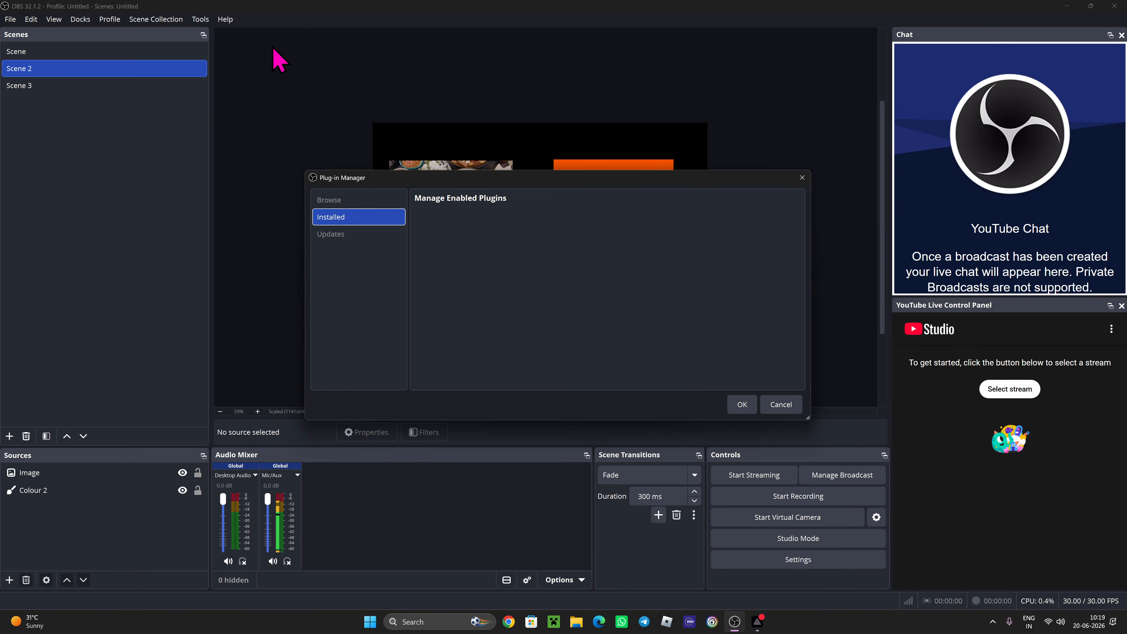
left_click_drag(508, 182, 460, 123)
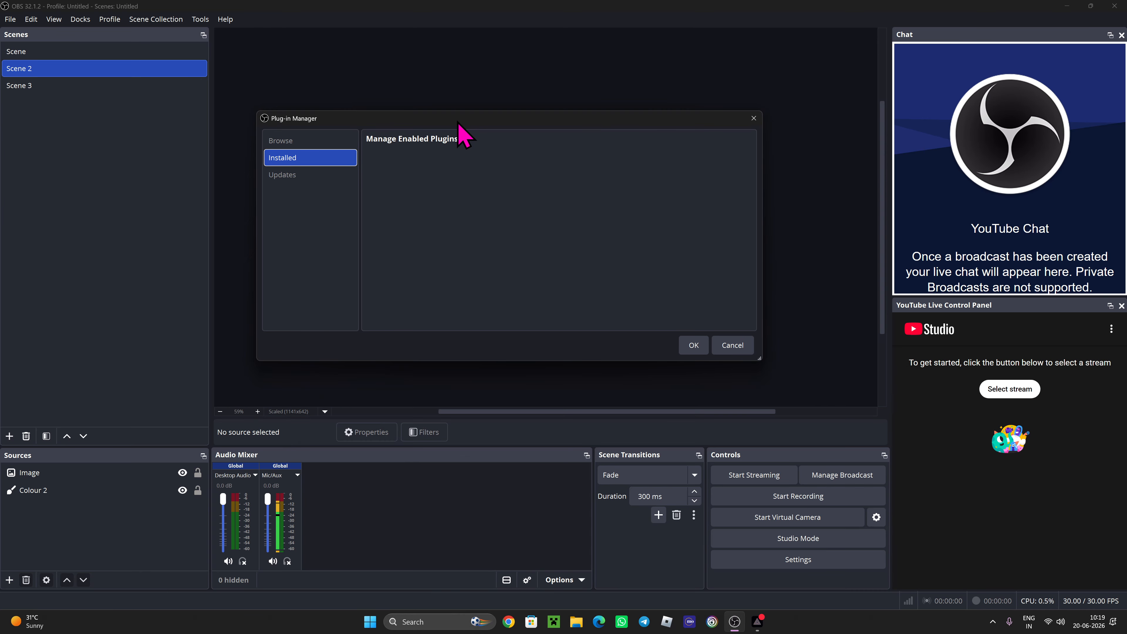